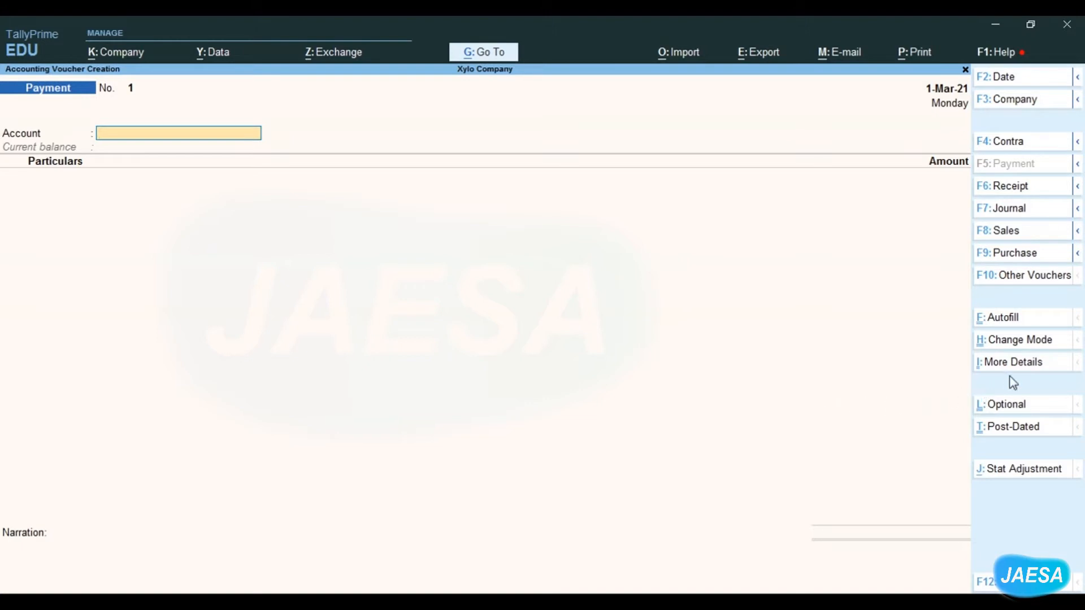
Start a Sales voucher for the first listed party, accept the default dispatch and party details, and choose the Sales ledger
left_click(1016, 233)
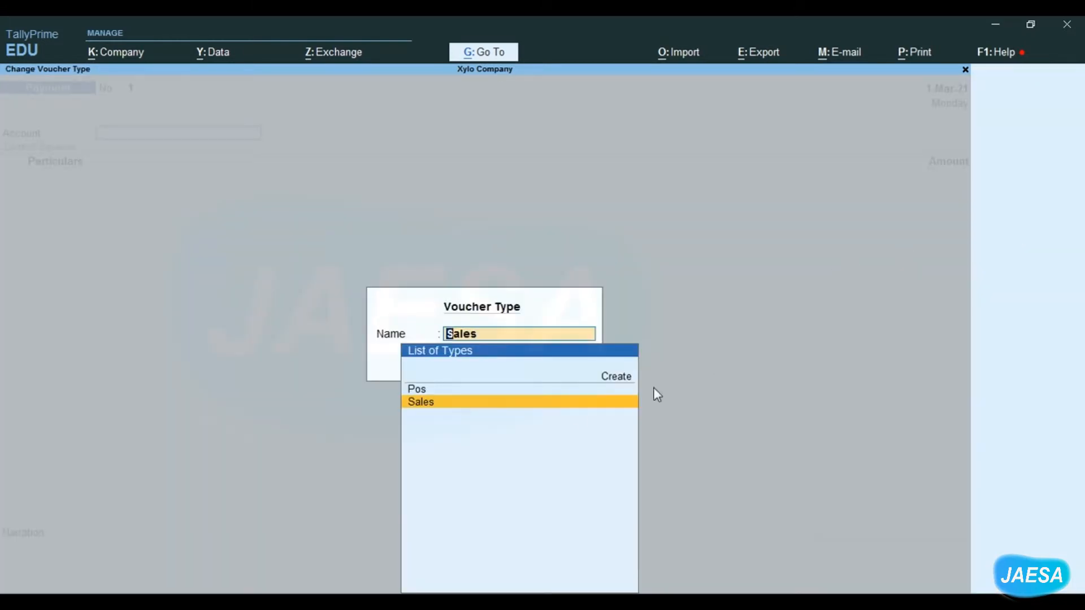
left_click(422, 403)
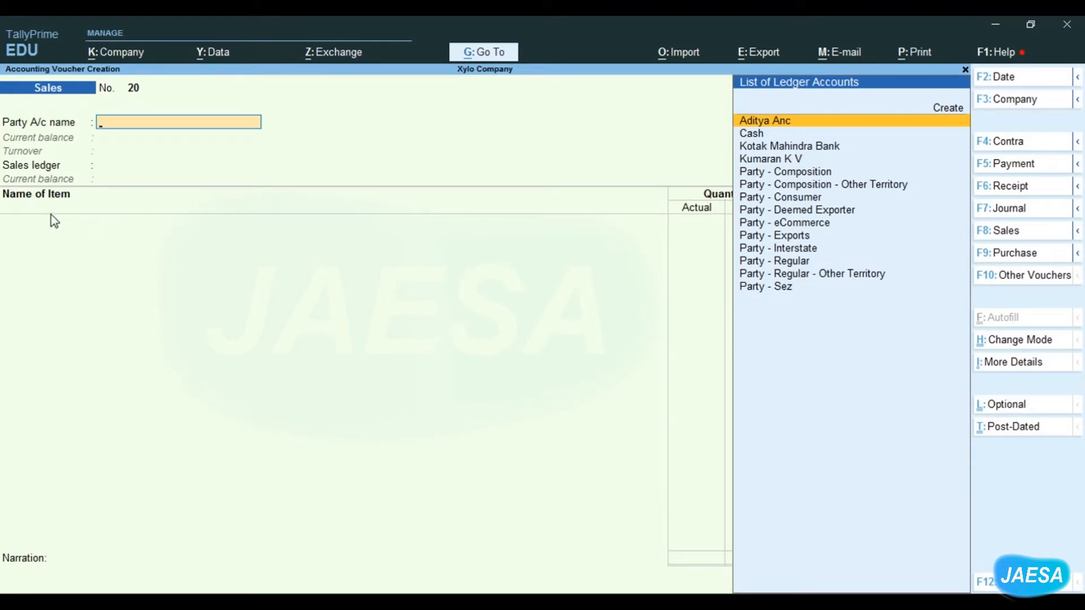
key("Return")
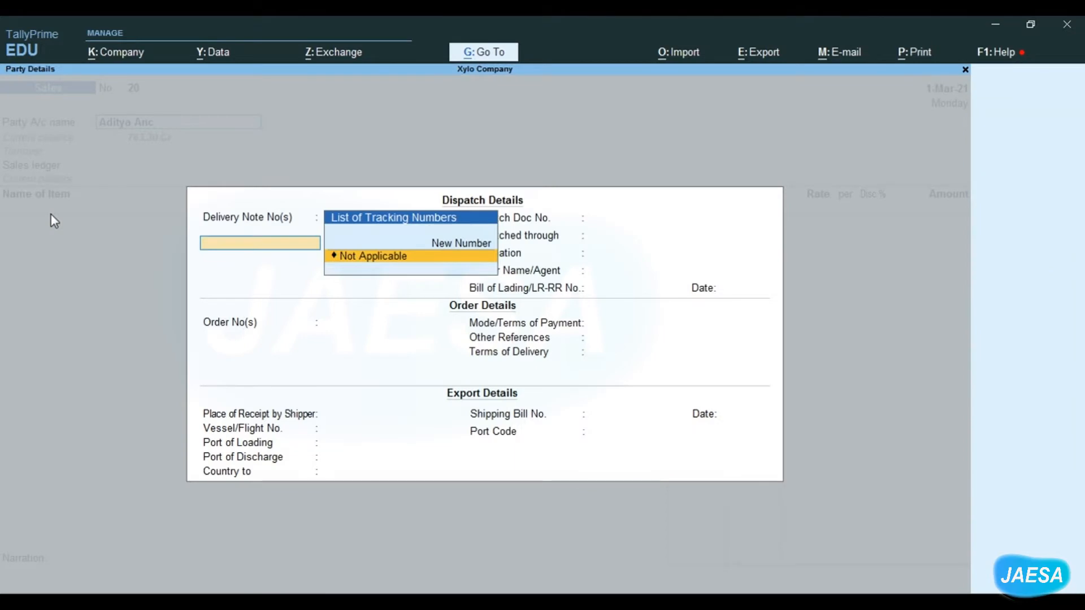
key("ctrl+a")
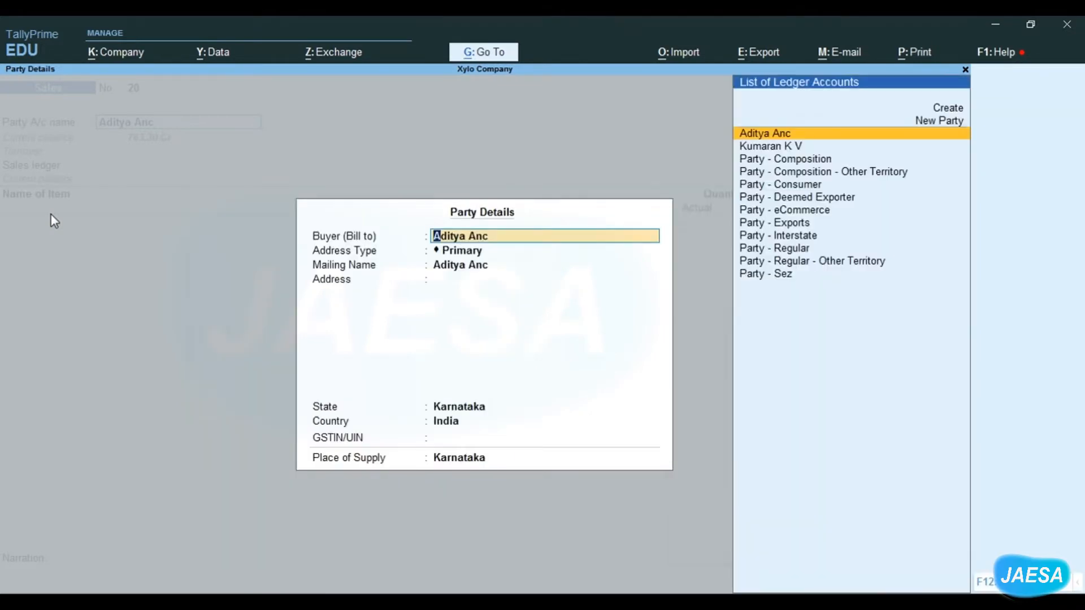
key("ctrl+a")
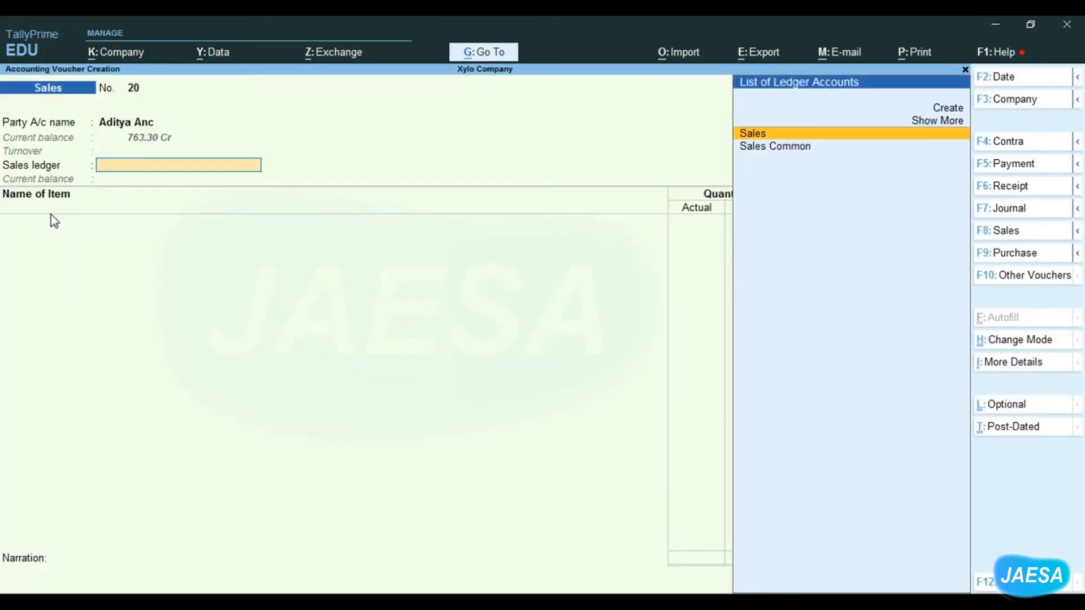
key("Return")
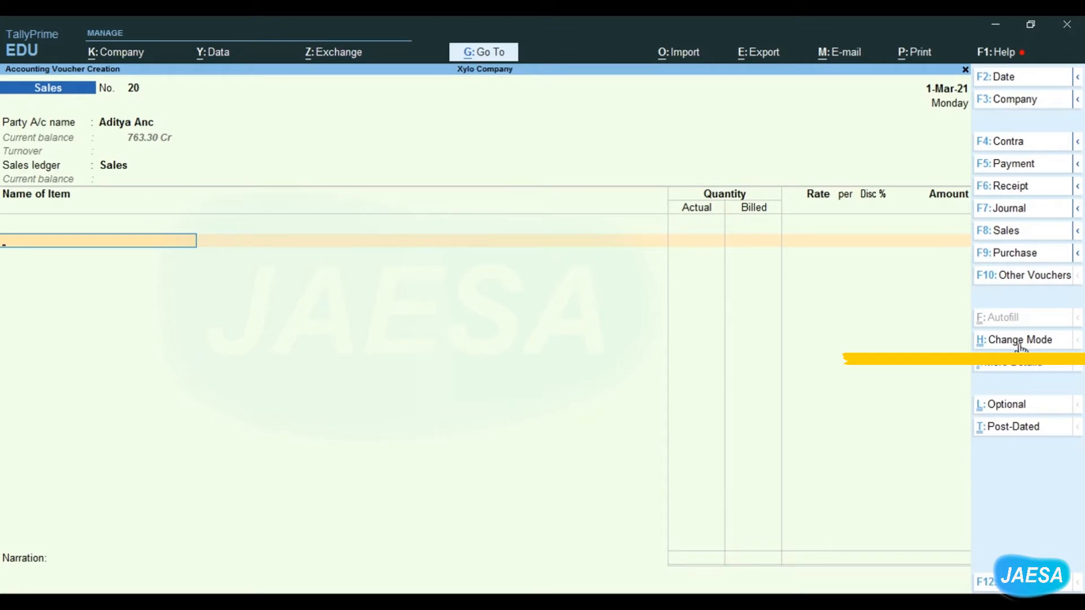
Change the sales voucher's mode to Accounting Invoice
left_click(1021, 342)
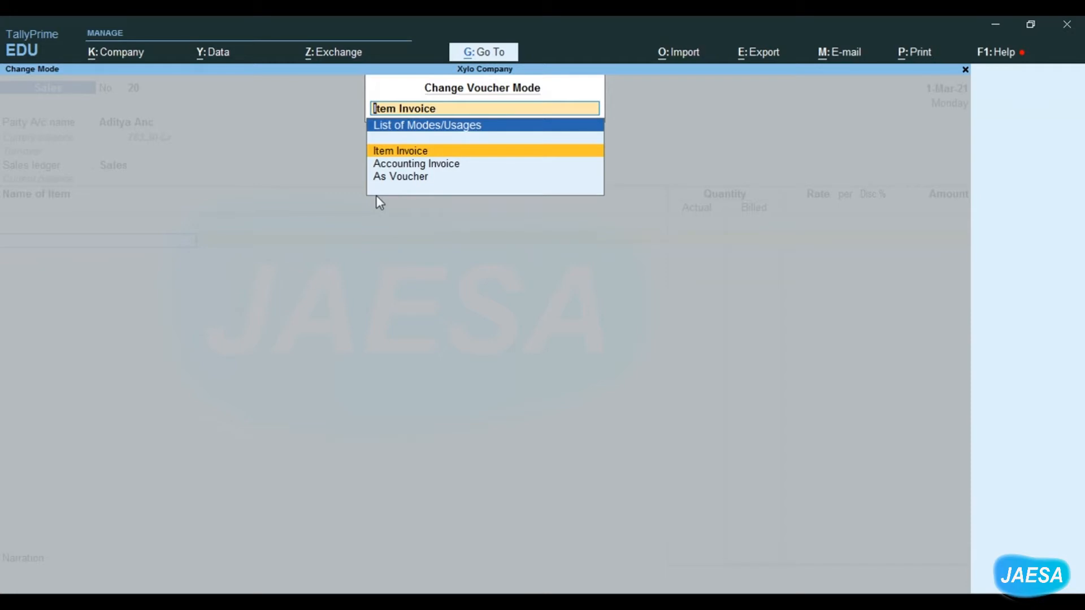
left_click(405, 165)
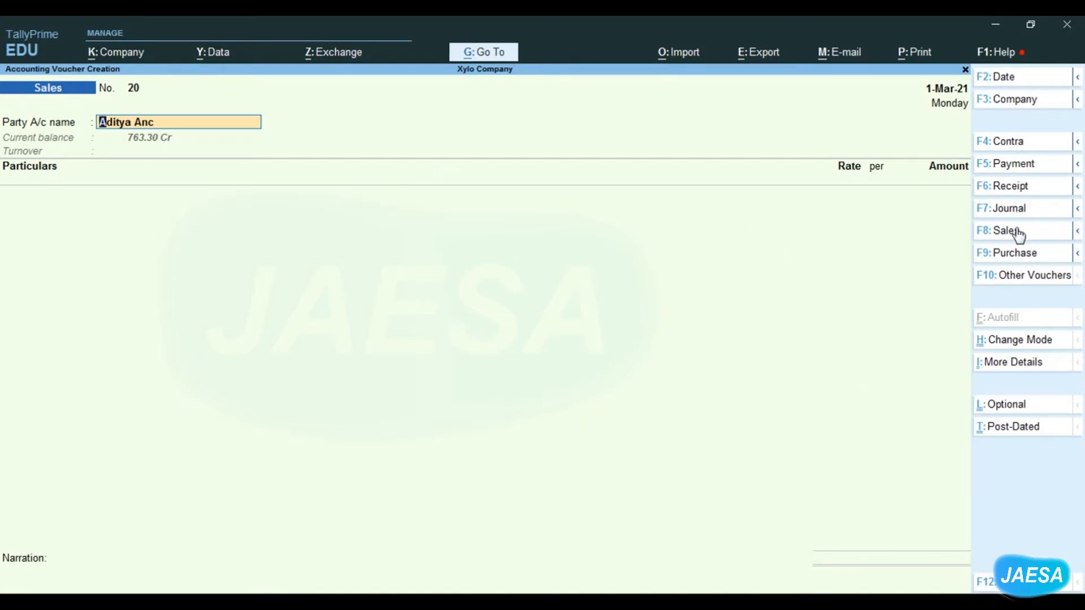
Review the modes available for the Purchase and Payment vouchers, keeping Accounting Invoice and Single Entry respectively
left_click(1024, 253)
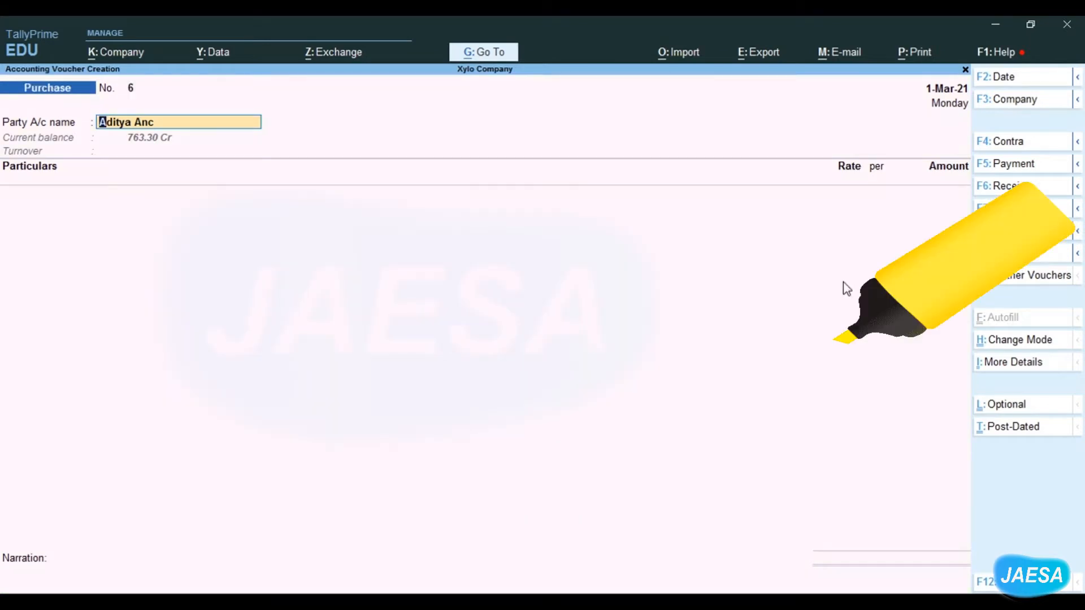
left_click(993, 343)
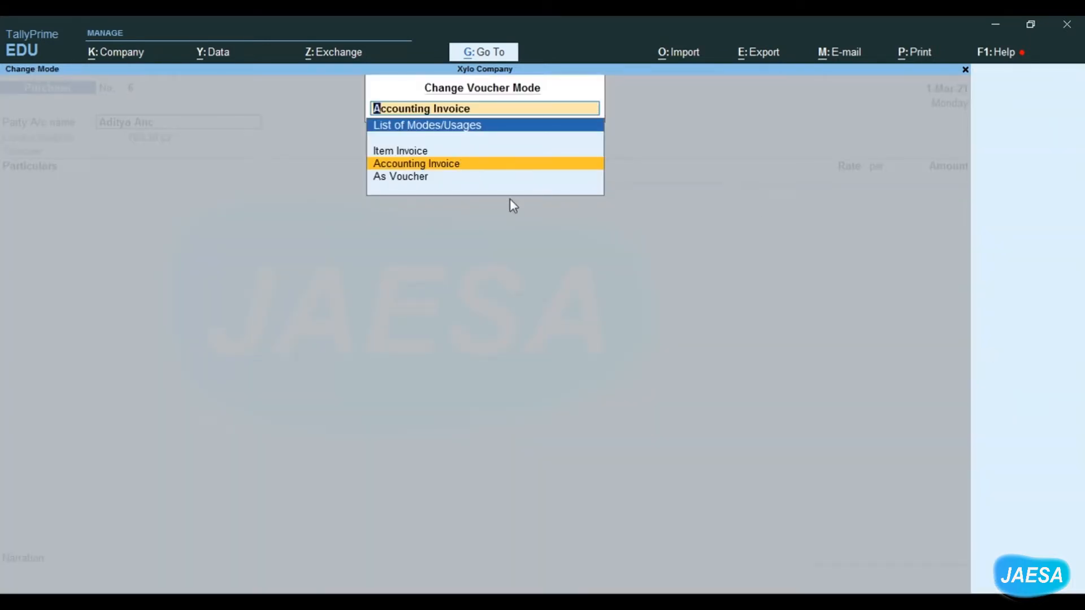
key("BackSpace")
key("Return")
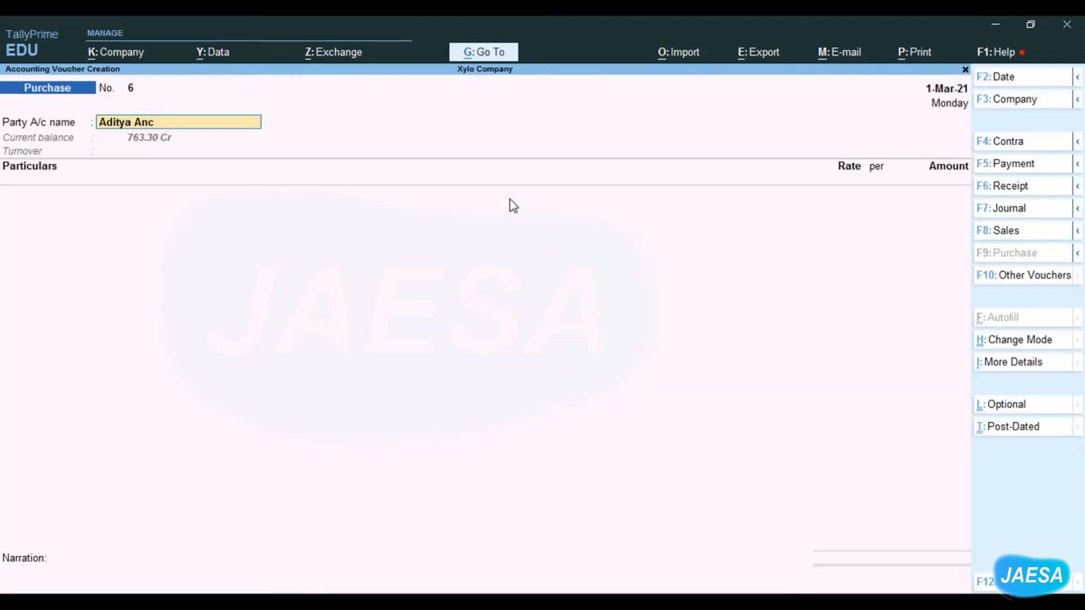
left_click(1010, 171)
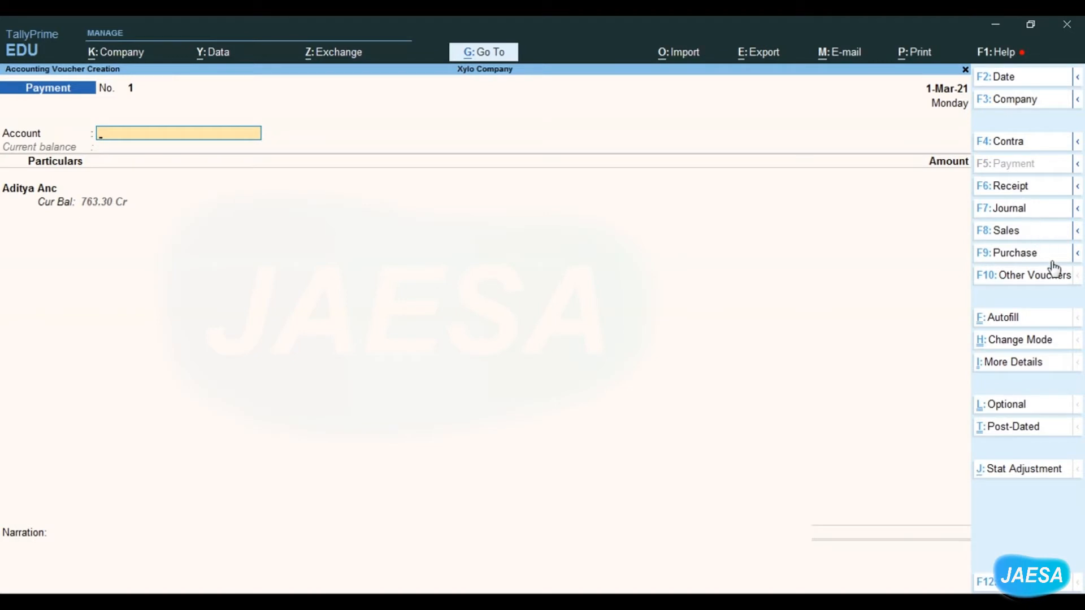
left_click(1060, 344)
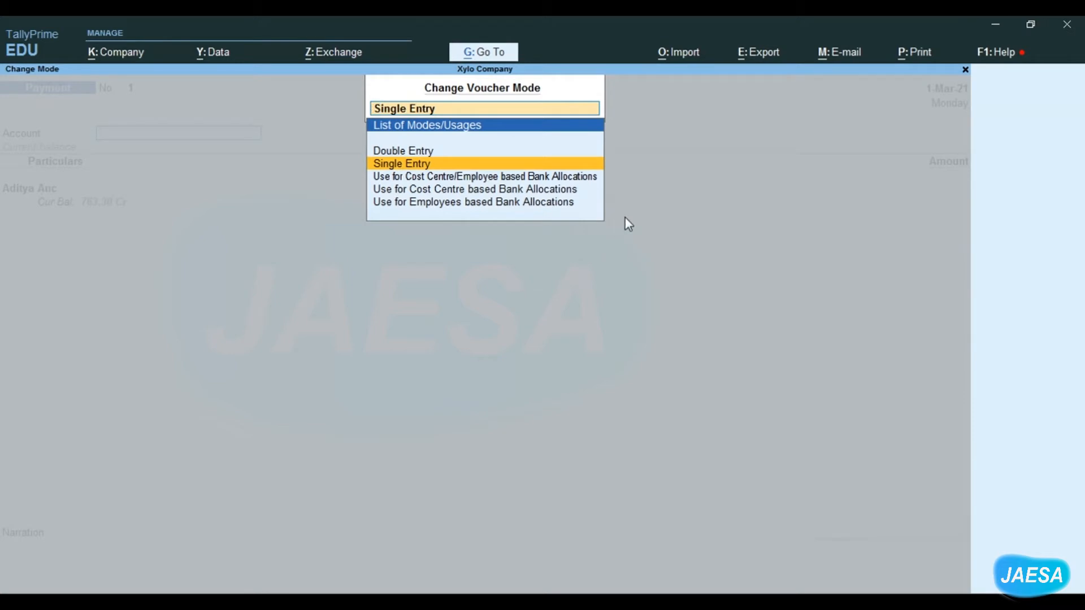
key("Return")
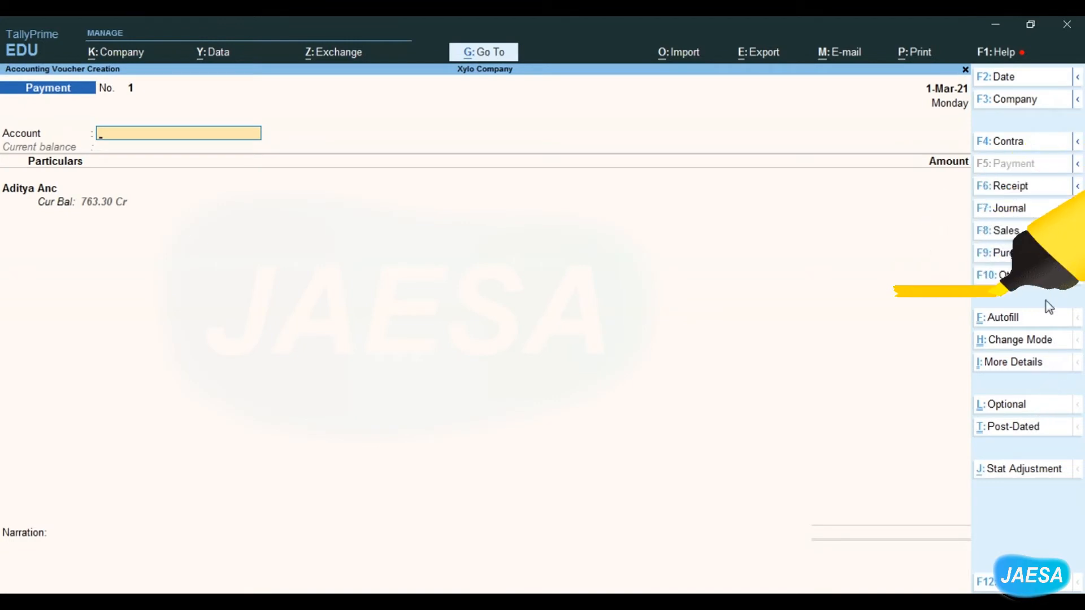
Change the voucher type to Stock Journal from the full list of voucher types
left_click(1036, 276)
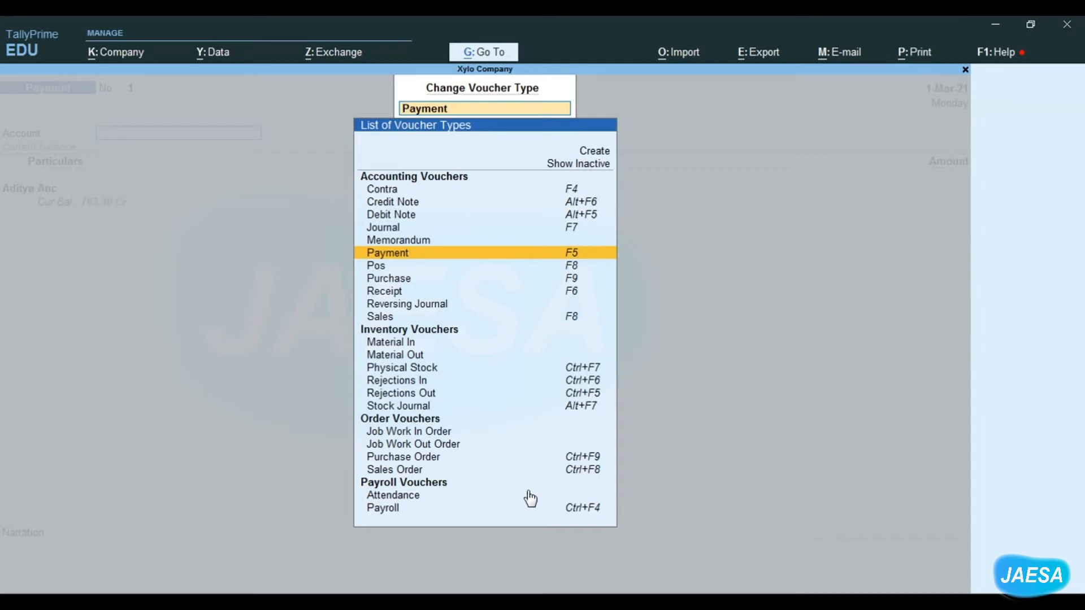
key("Down")
key("Down")
key("Down")
key("Down")
key("Down")
key("Down")
key("Down")
key("Down")
key("Down")
key("Down")
key("Down")
key("Down")
key("Down")
key("Down")
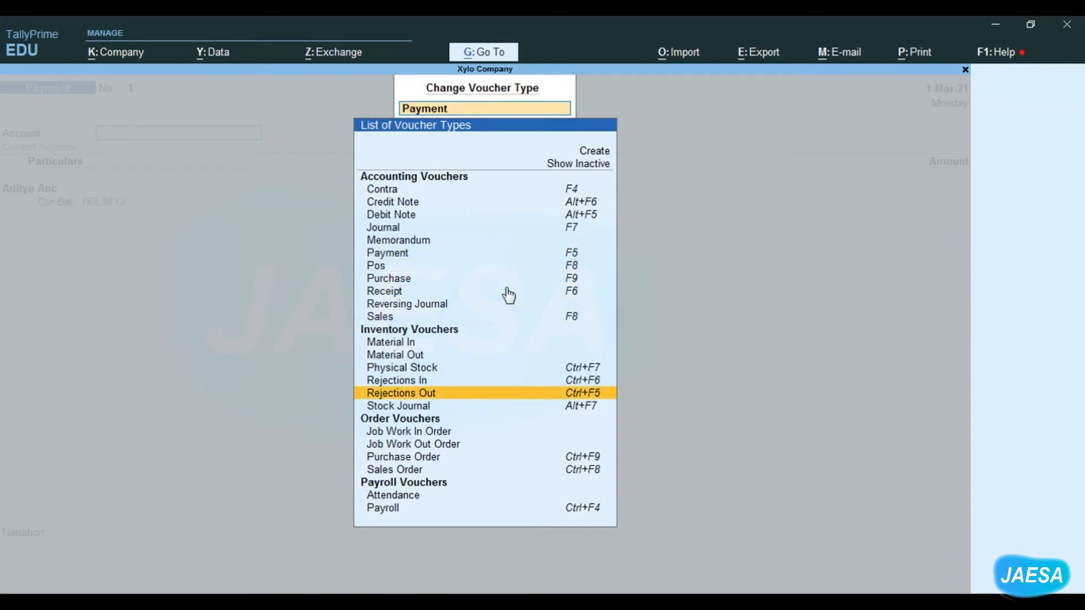
key("Down")
key("Down")
key("Down")
key("Up")
key("Up")
key("Up")
key("Up")
key("Up")
key("Up")
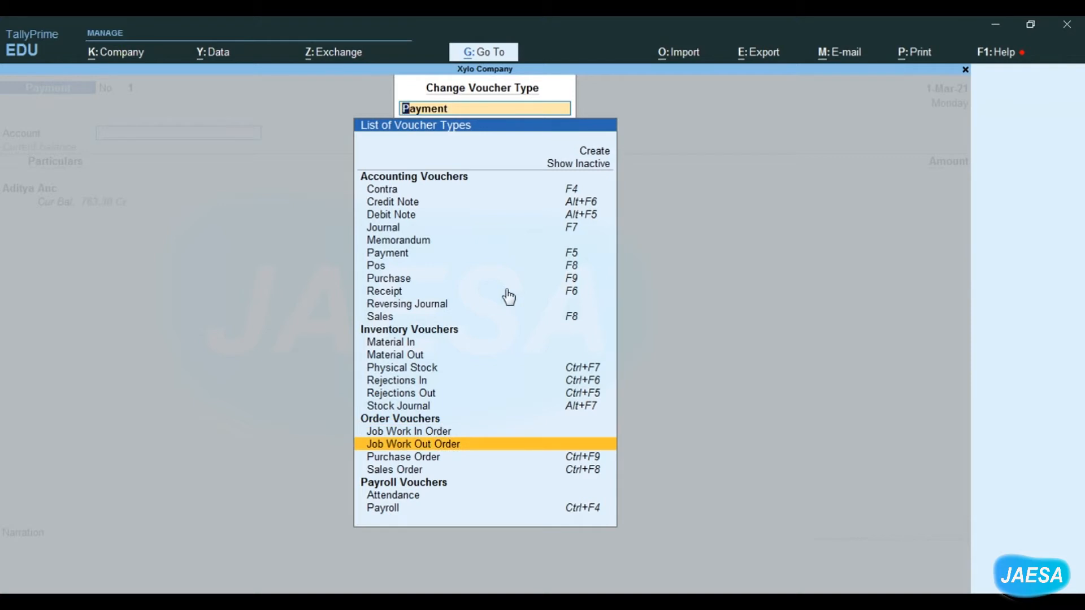
key("Up")
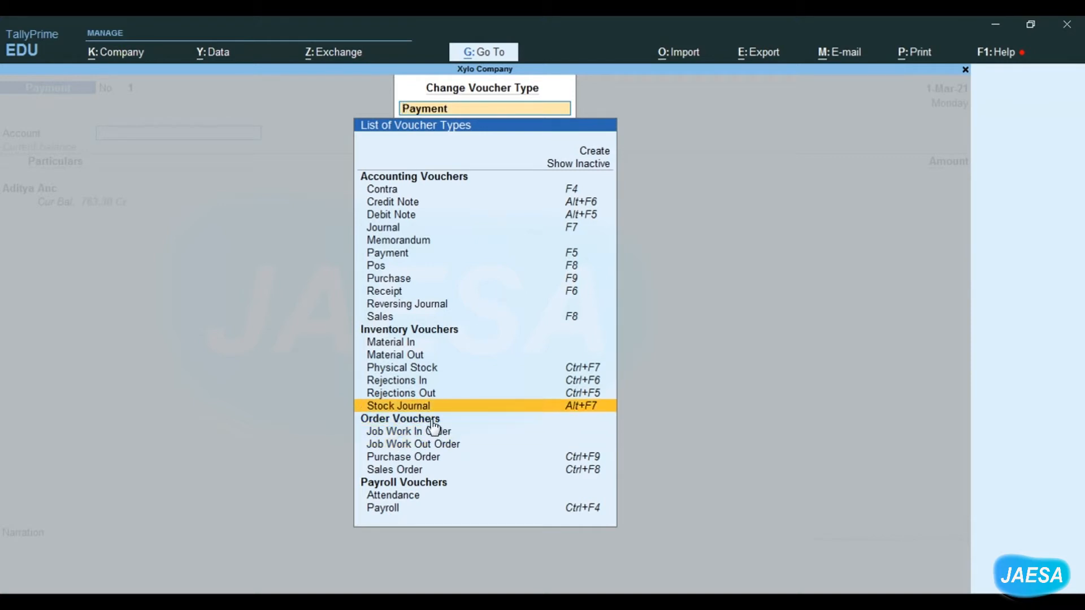
left_click(422, 408)
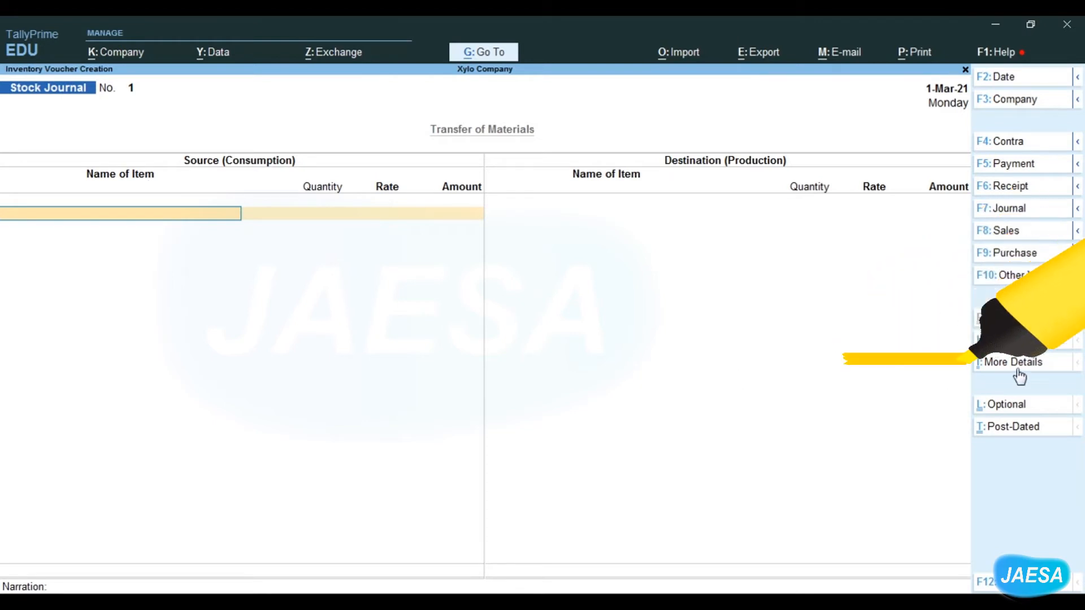
Switch the stock journal to Use for Manufacturing Journal mode, and quit that entry without saving
left_click(1023, 341)
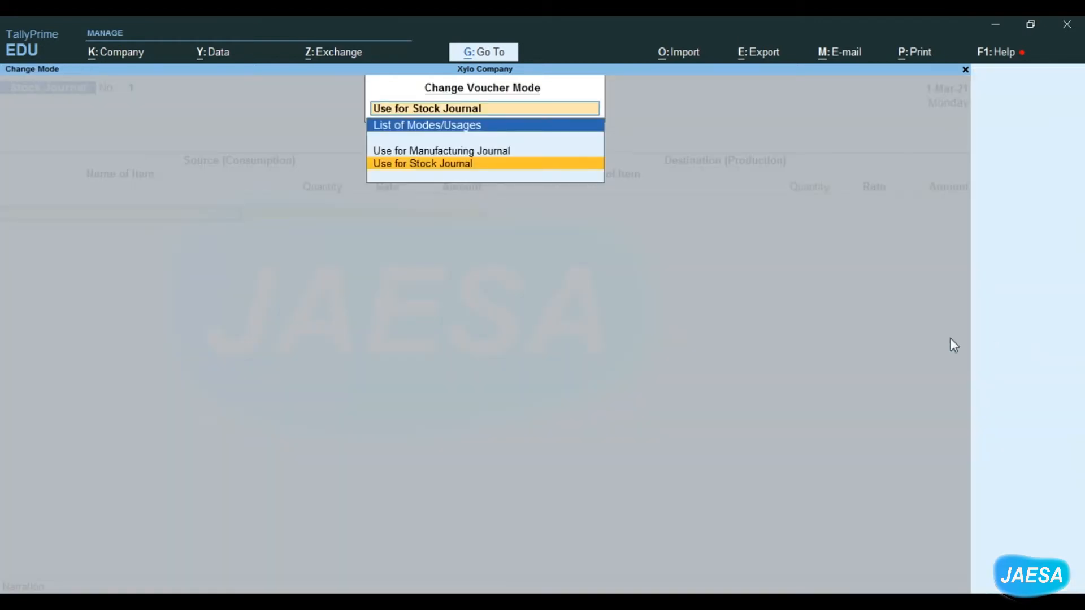
key("Up")
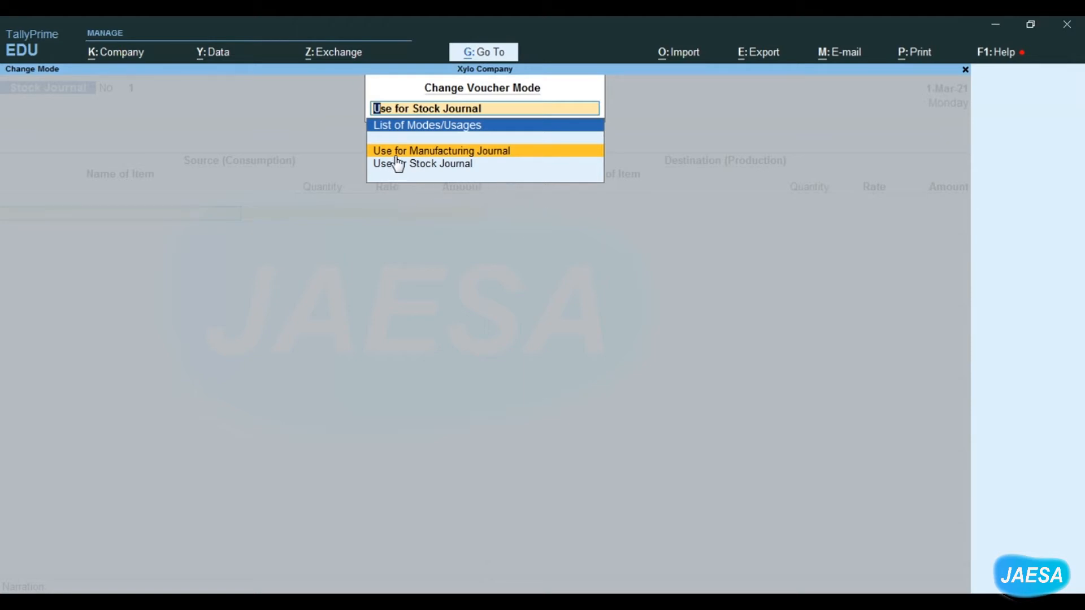
left_click(470, 150)
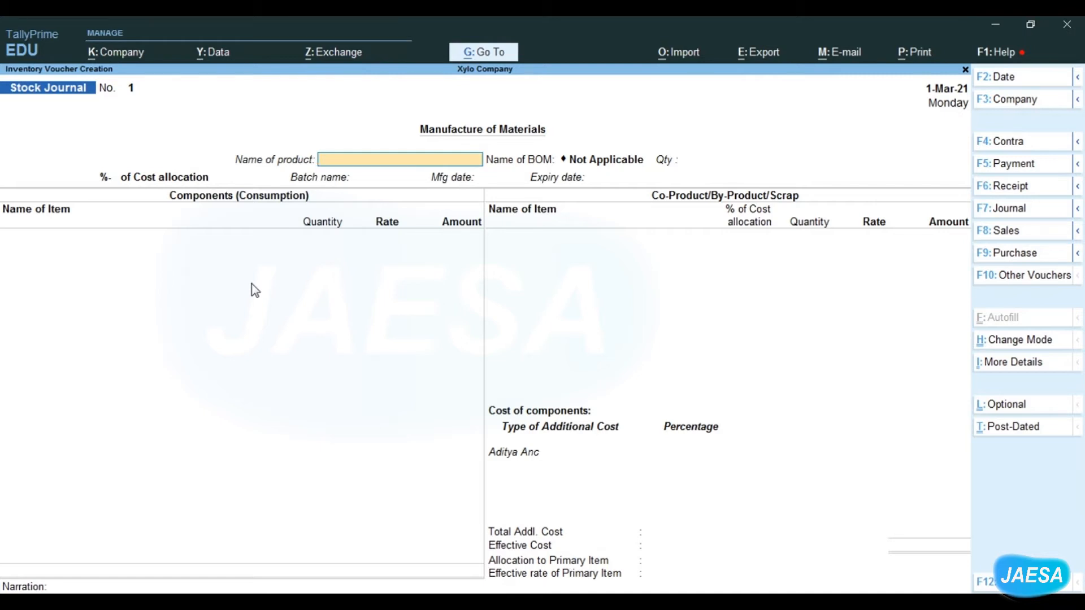
key("Escape")
key("y")
key("Return")
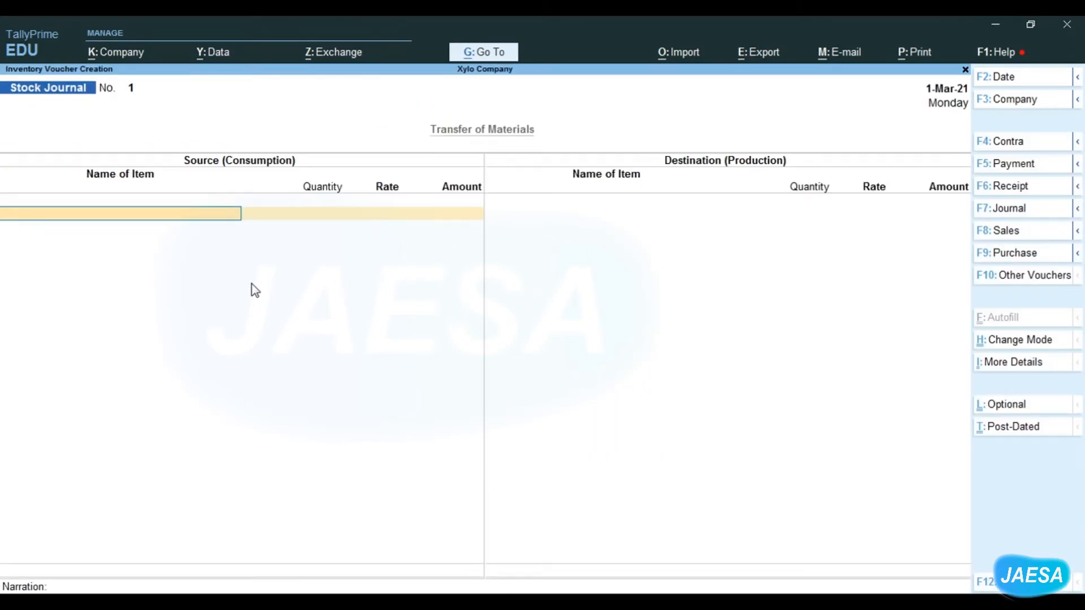
Start a new Sales voucher and set its mode to Item Invoice
key("F8")
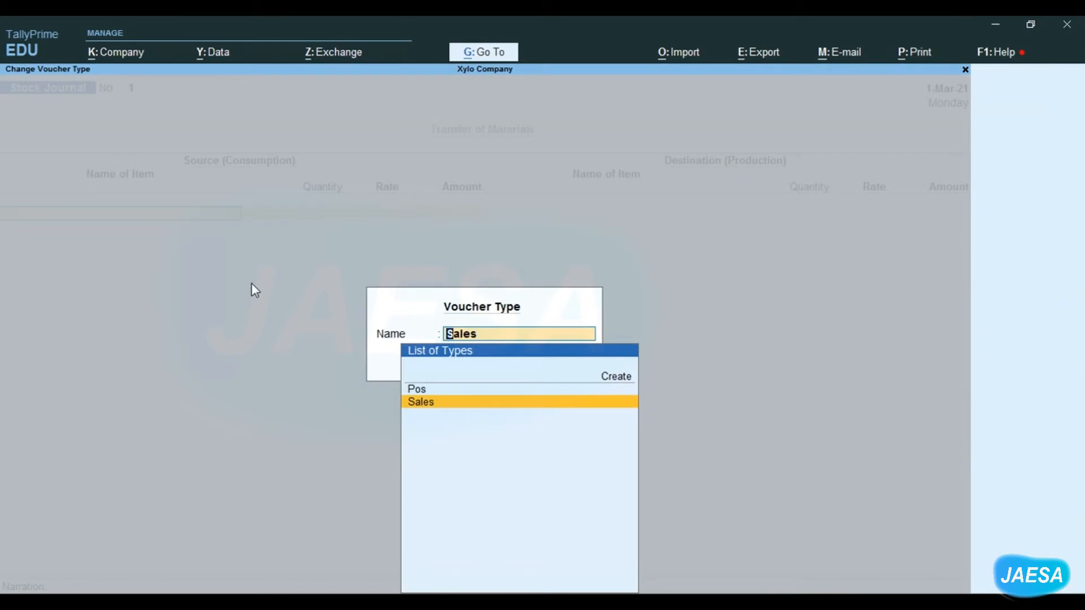
key("Return")
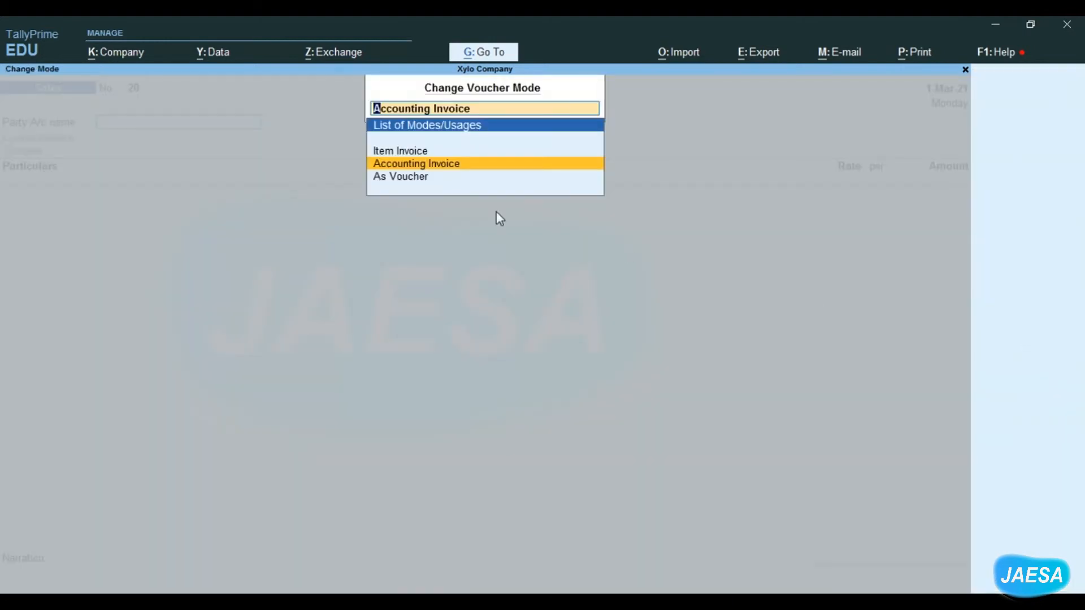
left_click(400, 151)
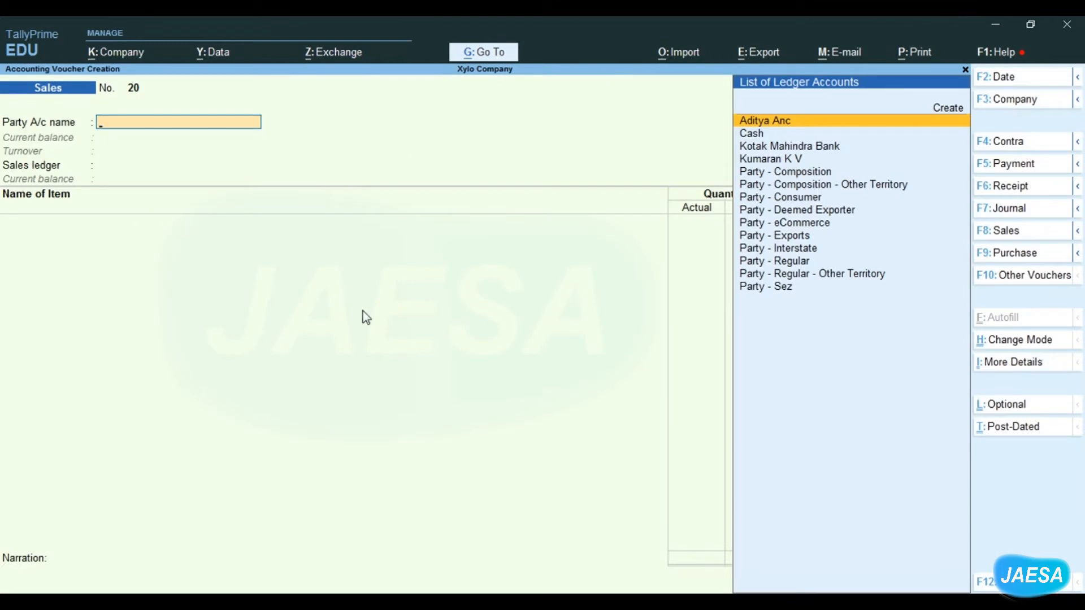
key("Return")
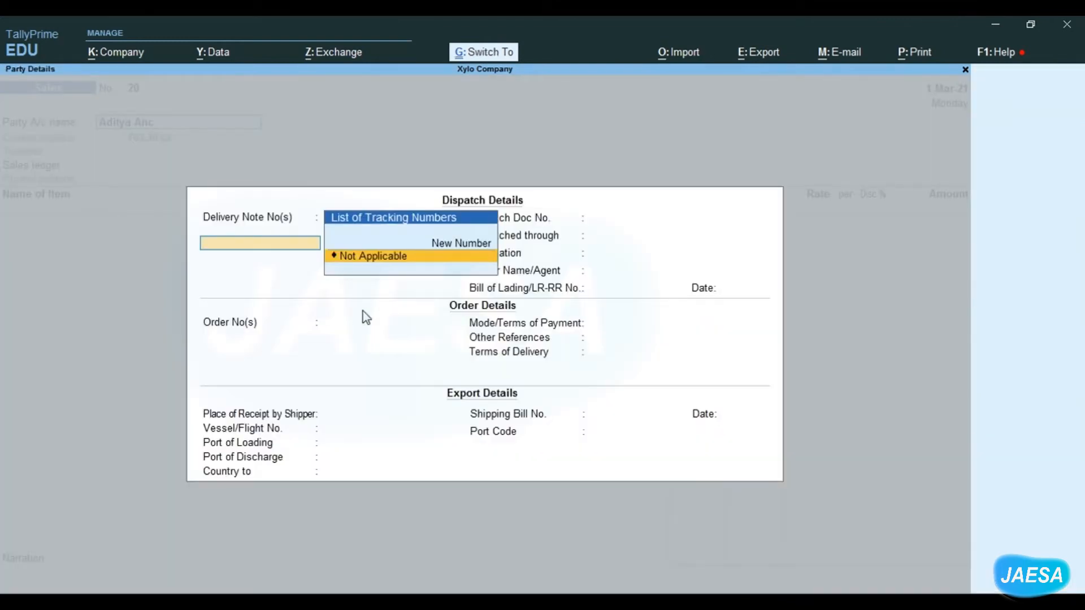
key("Escape")
key("Escape")
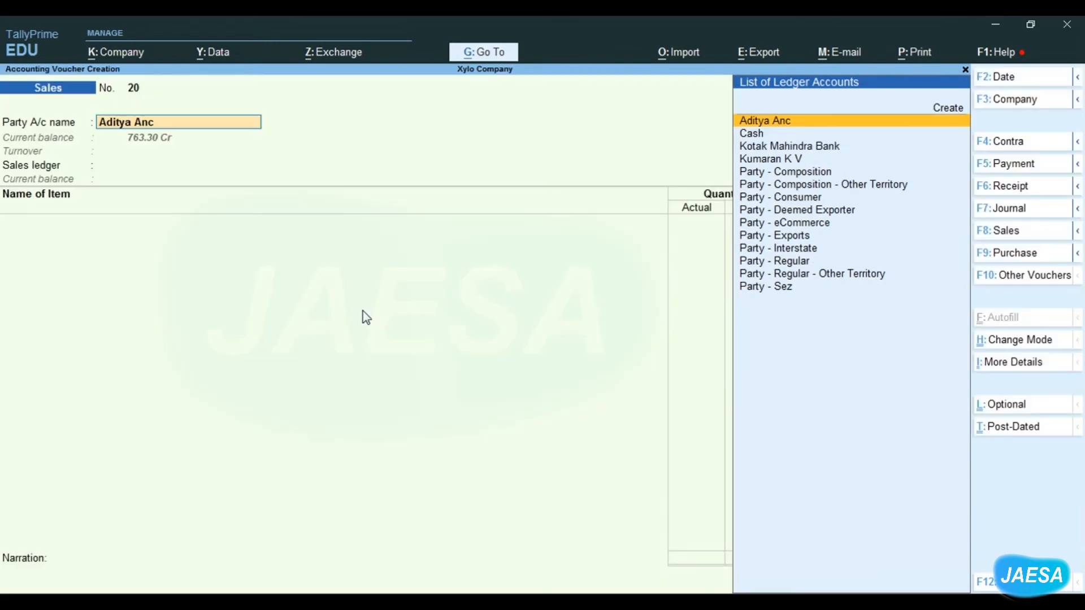
Select the first listed party, keep delivery note and order numbers as Not Applicable, and leave the other dispatch, order and export fields blank
key("Return")
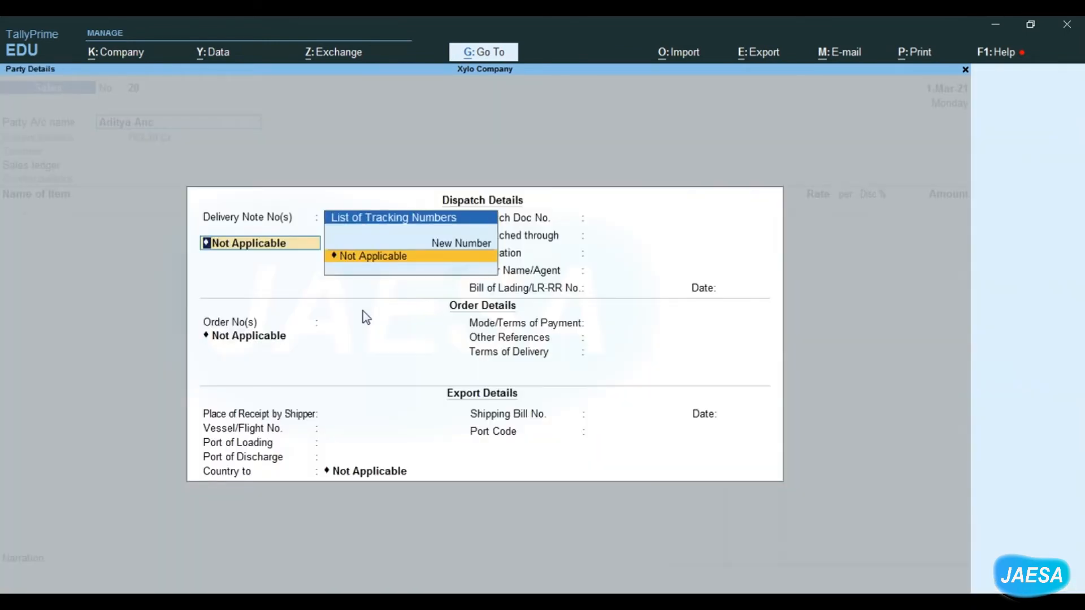
key("Return")
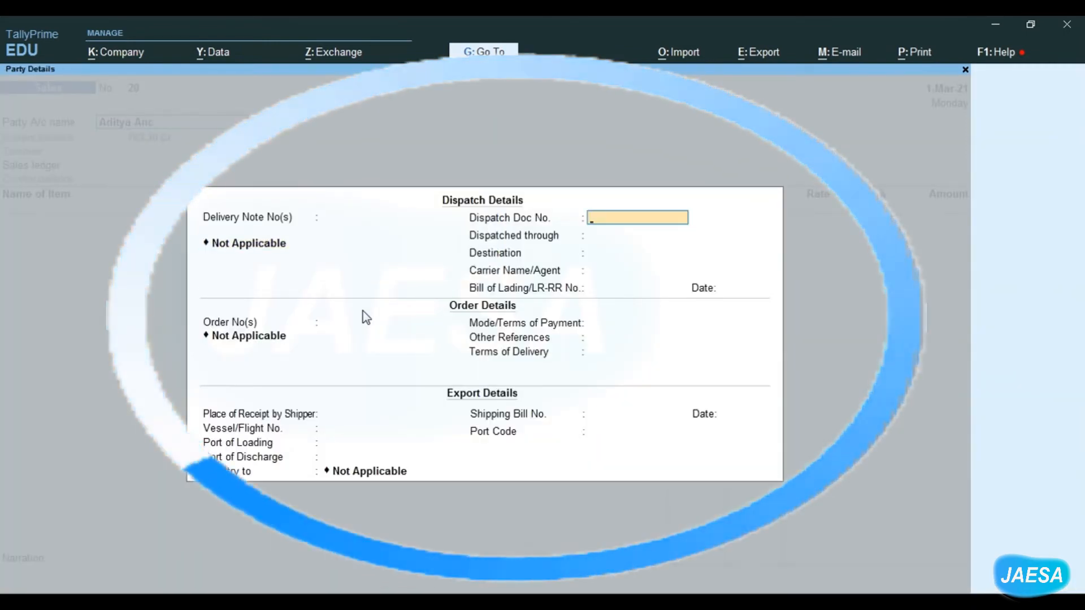
key("Return")
key("Return")
key("Return")
key("Return")
key("Return")
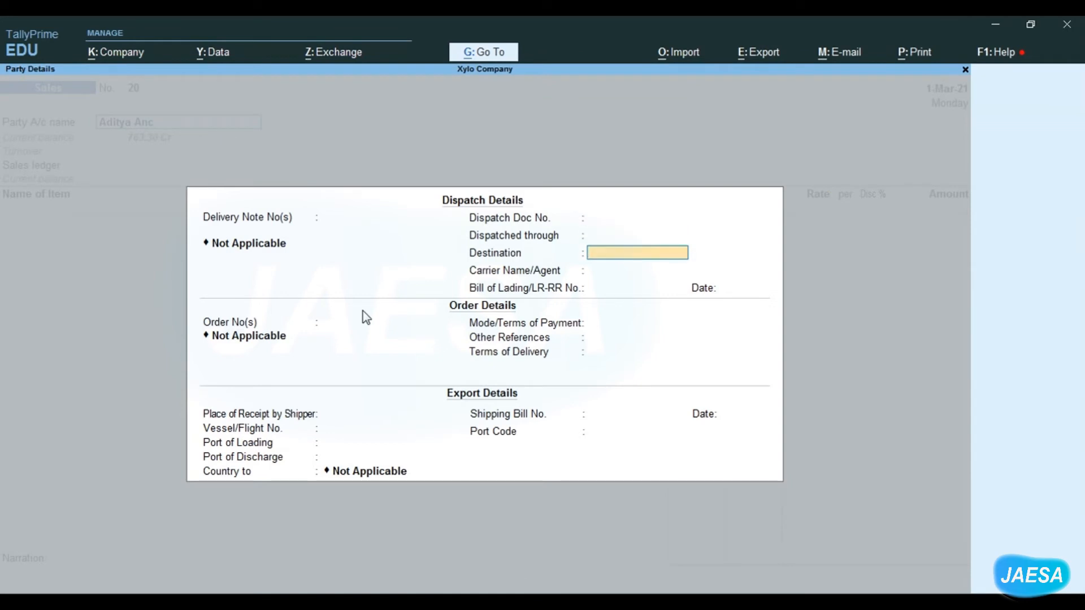
key("Return")
key("Return")
key("Return")
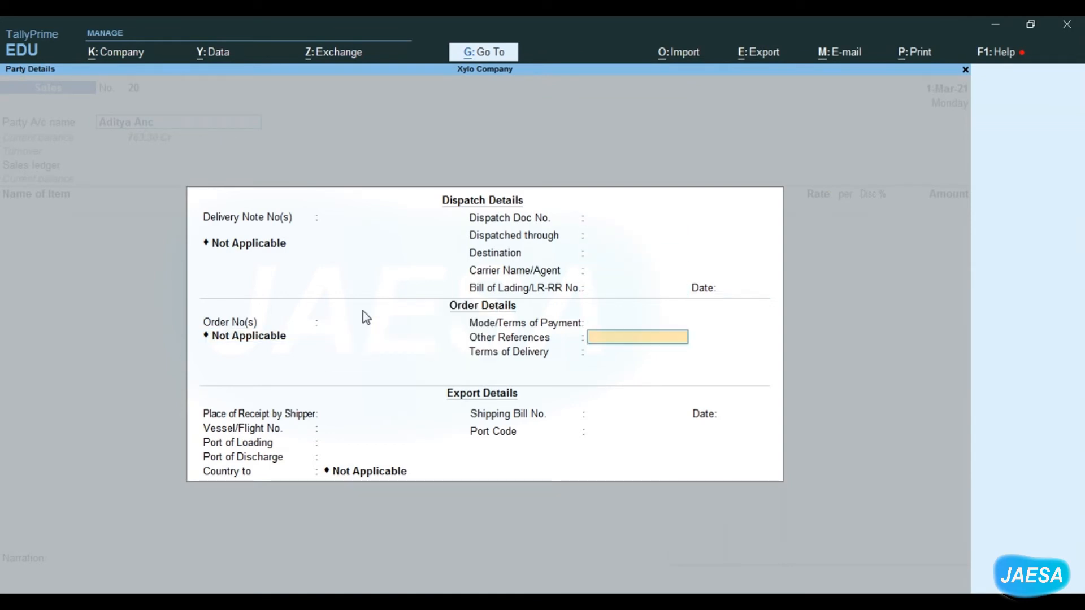
key("Return")
key("Return")
key("Return")
key("Return")
key("Return")
key("Return")
key("Return")
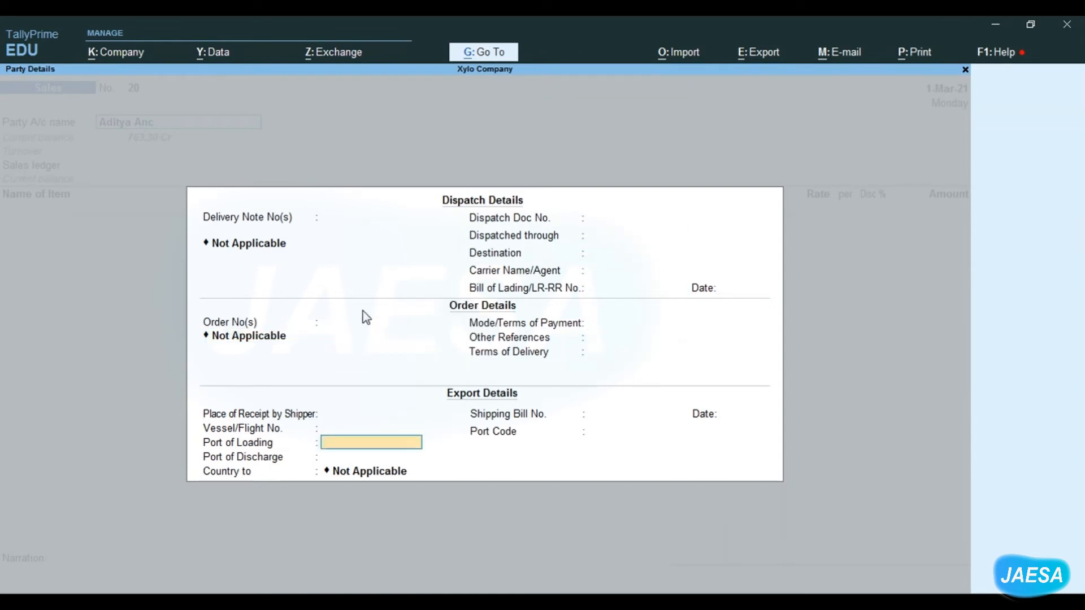
key("Return")
key("Return")
key("Return")
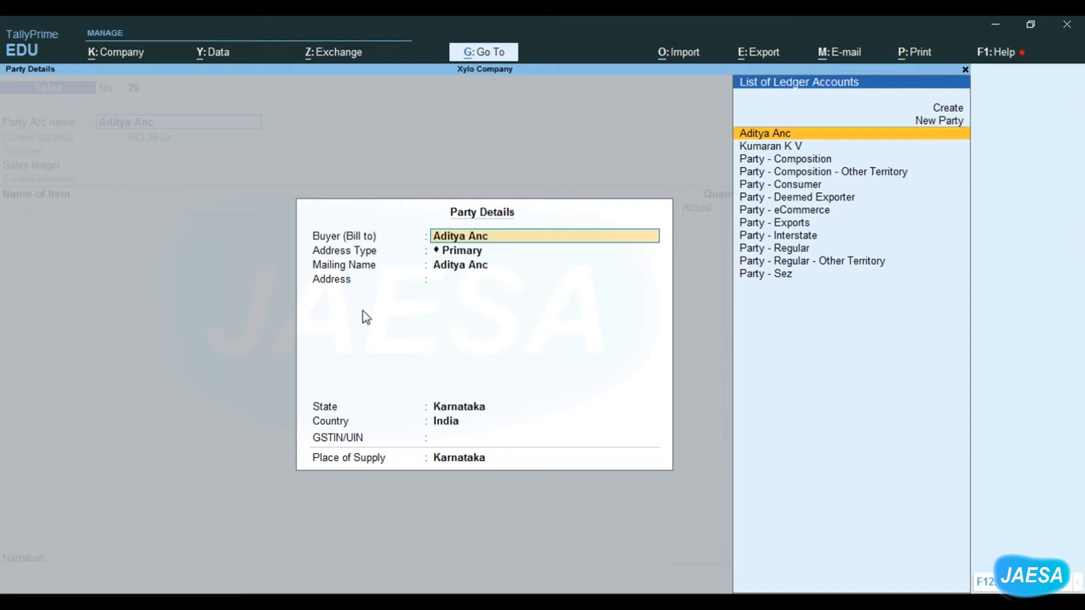
Accept the buyer's party details with the Primary address type and Karnataka as the place of supply
key("Return")
key("Return")
key("Return")
key("Return")
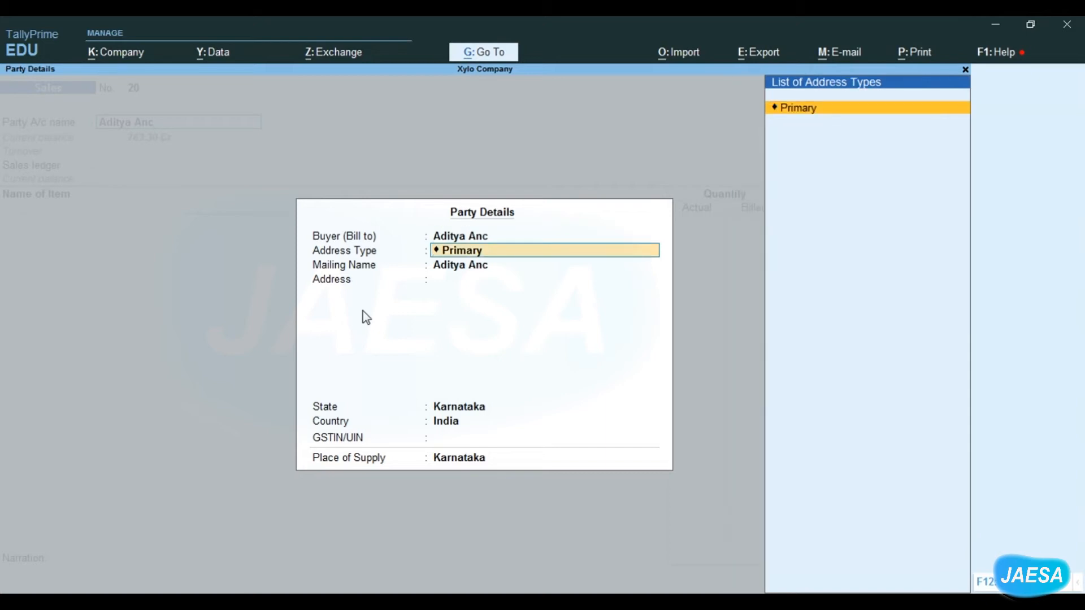
key("Return")
key("Return")
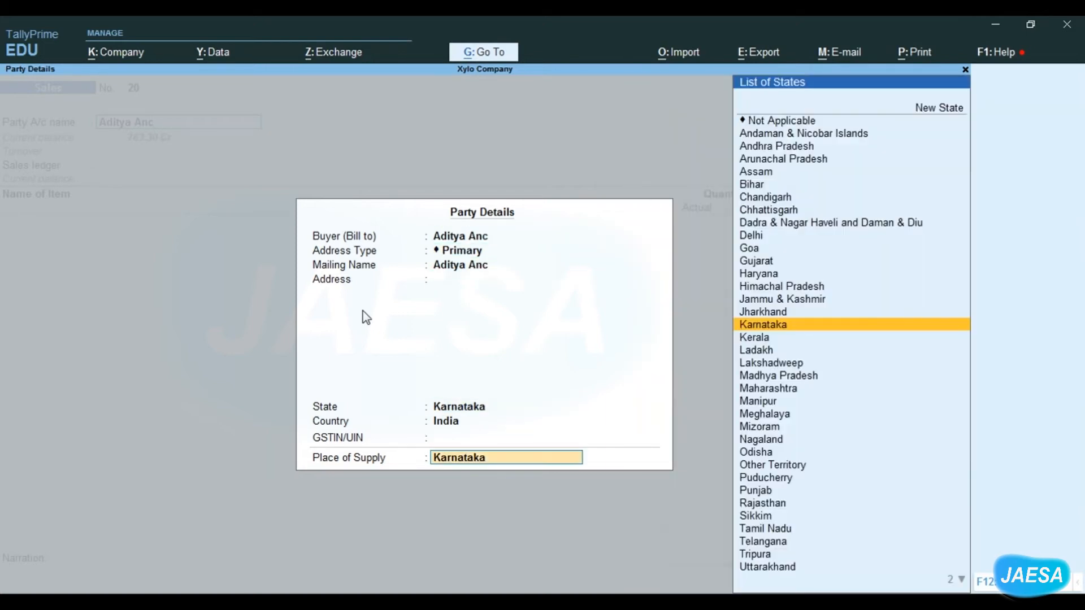
key("Return")
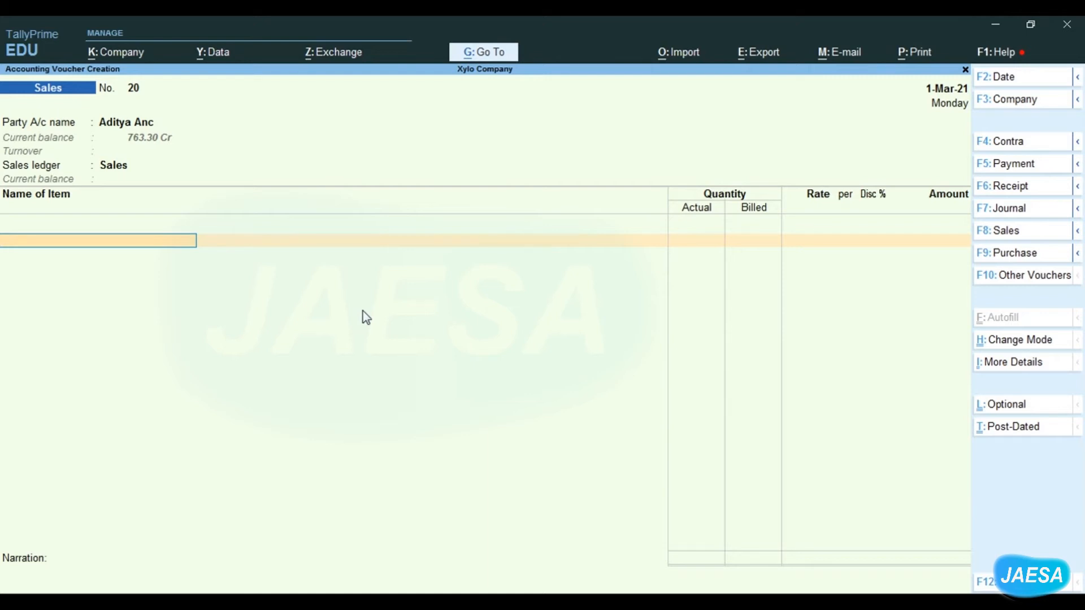
Go back from the item line to the sales ledger and keep Sales as the ledger
key("space")
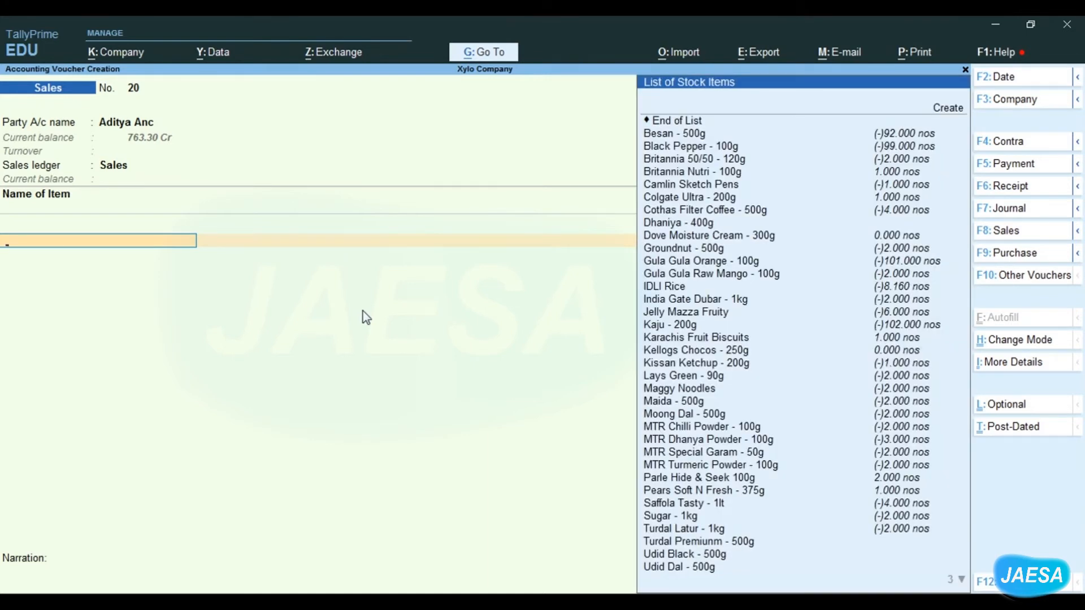
key("Down")
key("BackSpace")
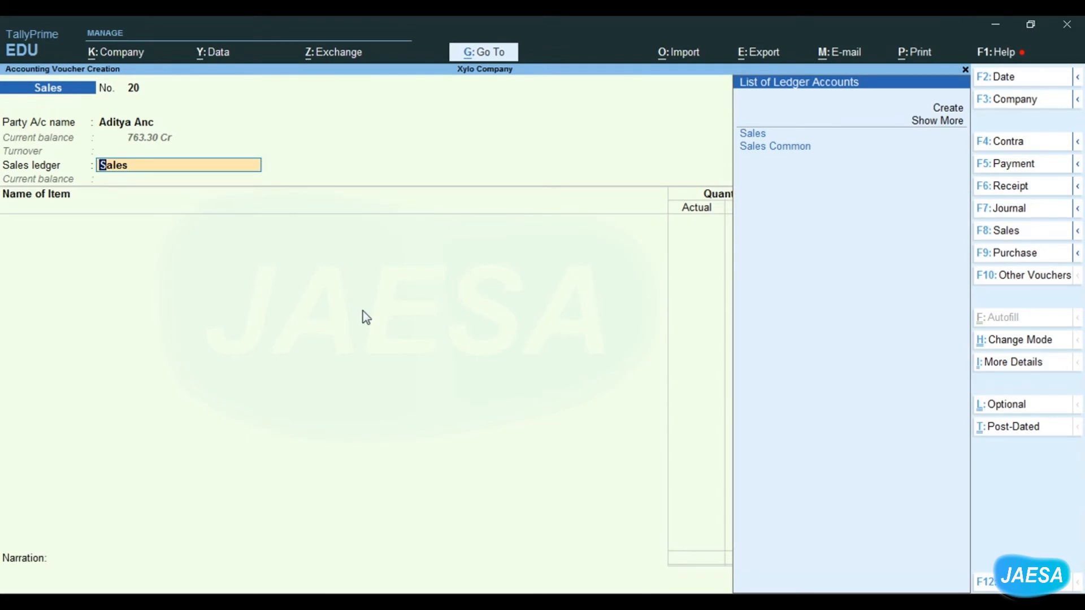
key("Return")
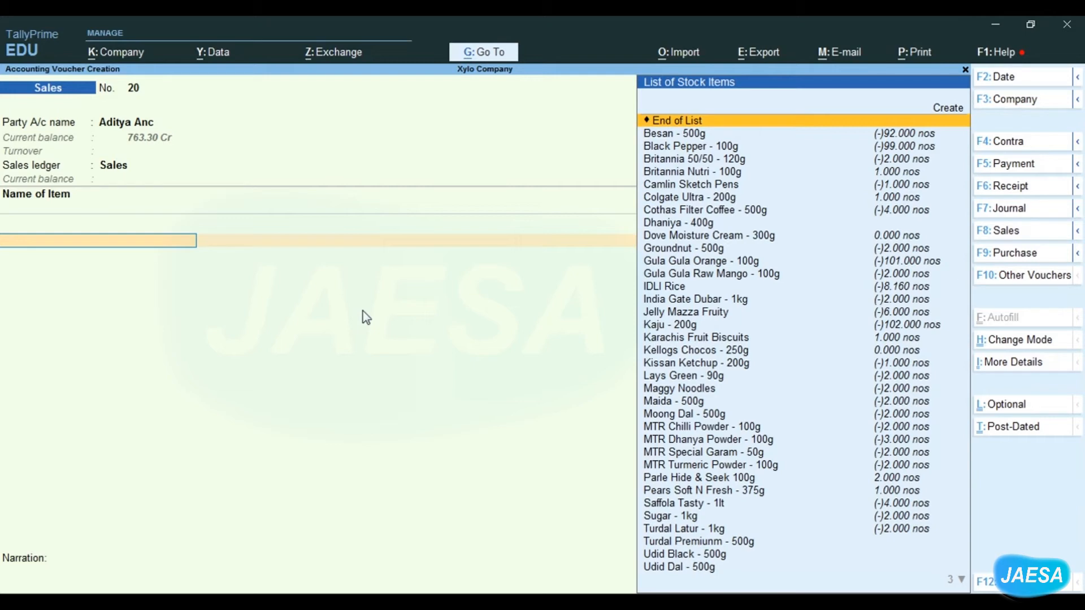
In the voucher configuration, set Provide Dispatch, Order, and Export details to No
key("F12")
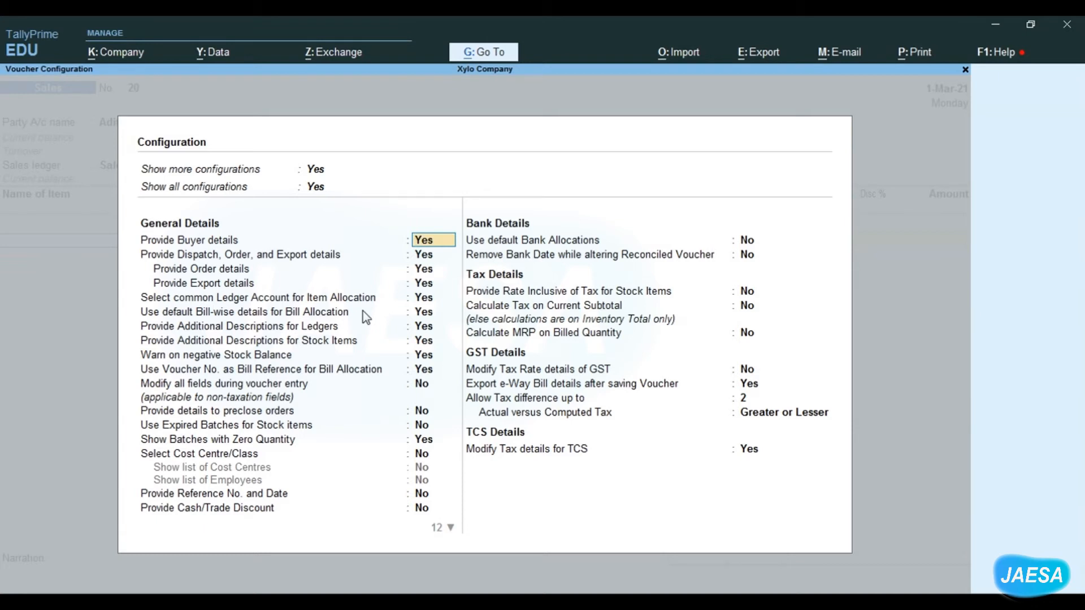
key("Return")
type("n")
key("Return")
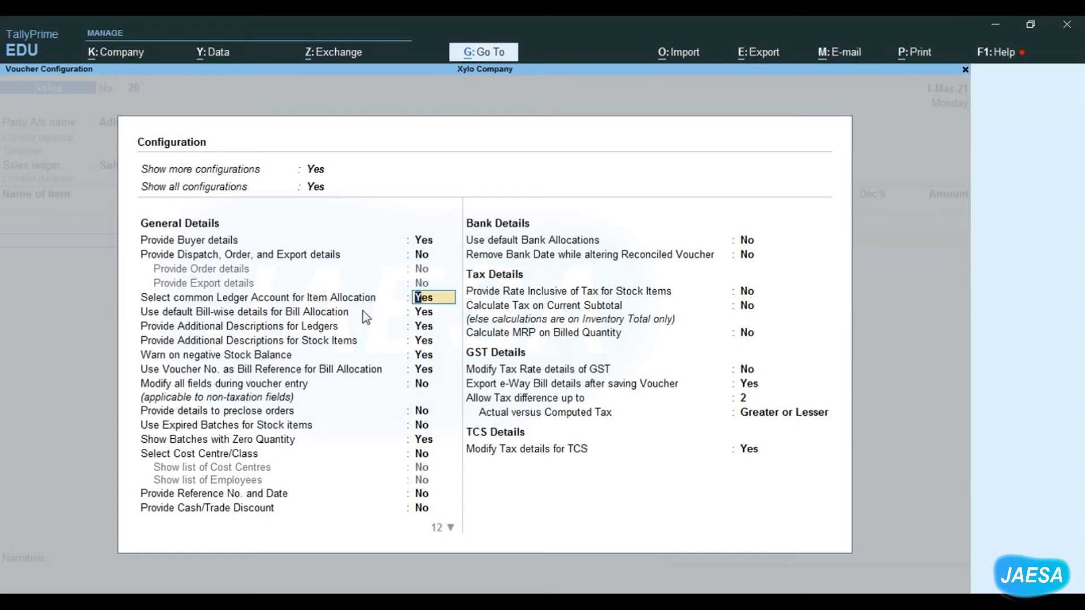
key("ctrl+a")
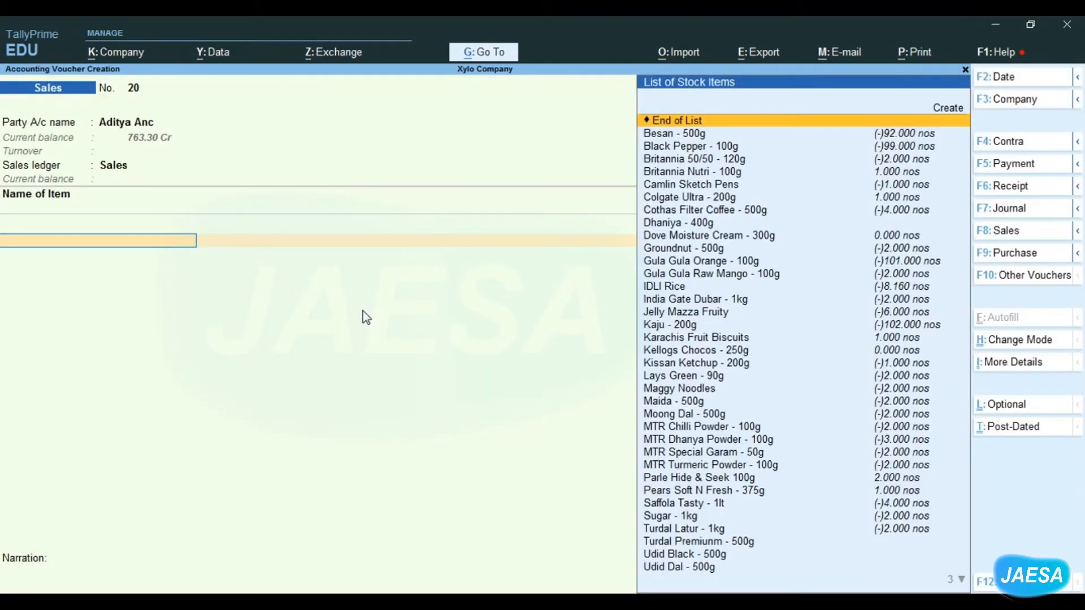
Return to the party name, reselect the same party and accept its details again with Karnataka as the state
key("BackSpace")
key("BackSpace")
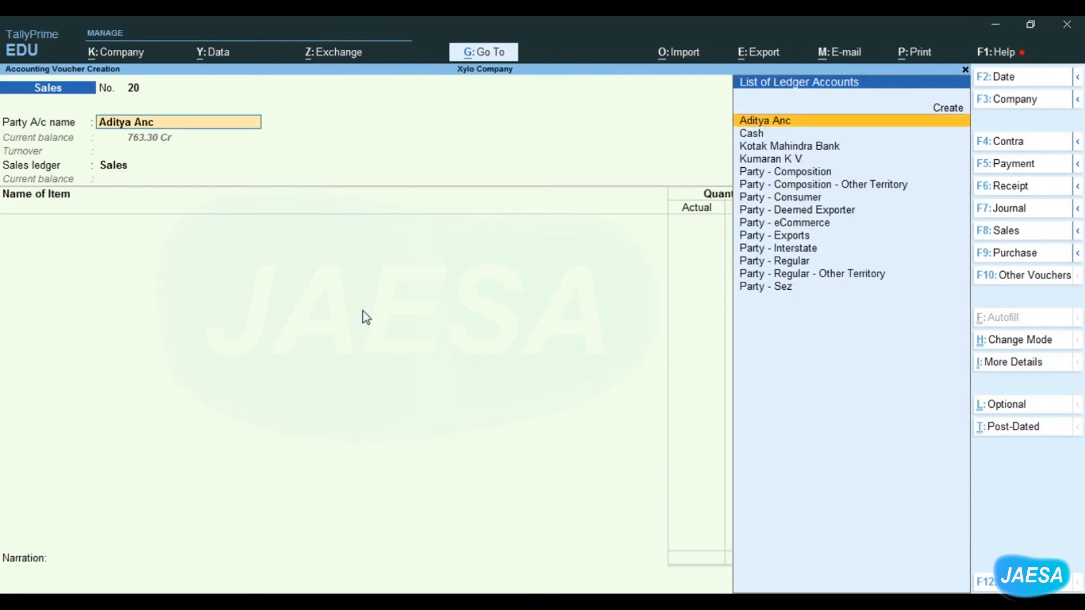
key("Return")
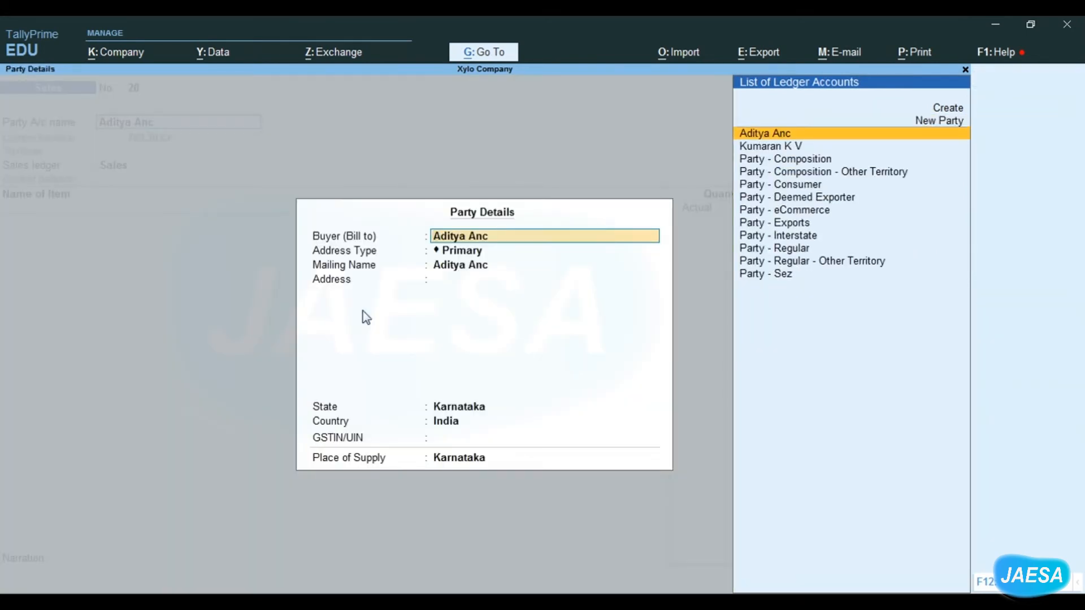
key("Return")
key("Return")
key("Return")
key("Return")
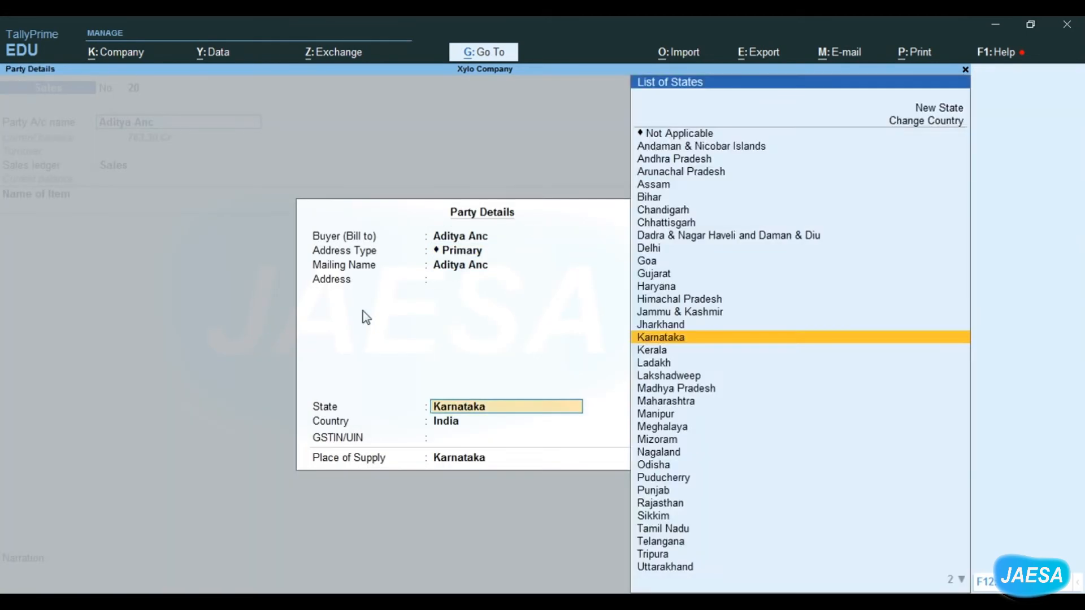
key("Return")
key("Return")
key("Return")
key("Return")
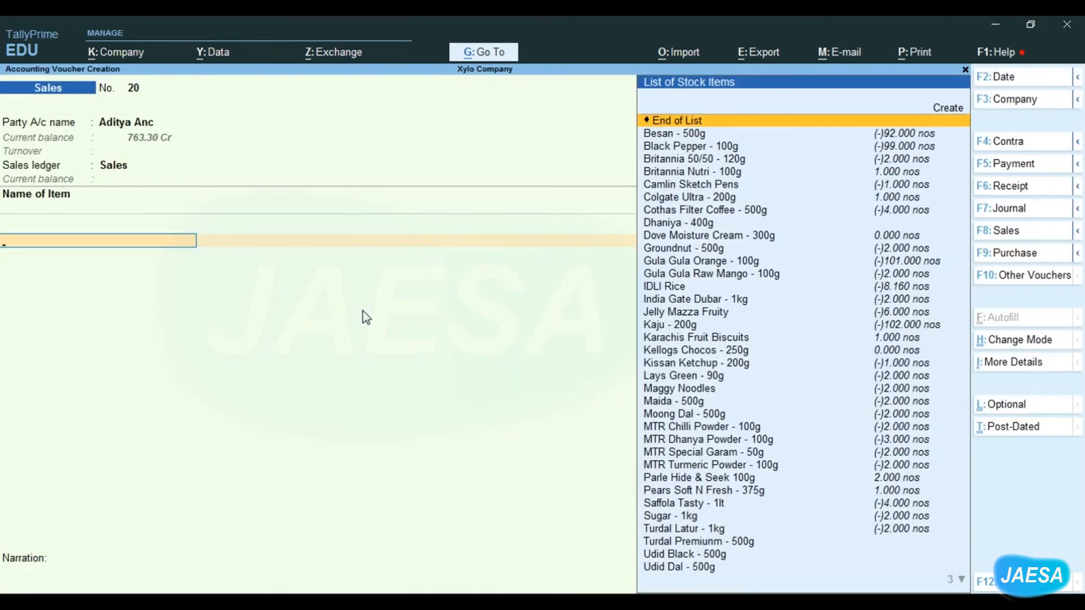
In the voucher configuration, set Provide Buyer details to No
key("BackSpace")
key("F12")
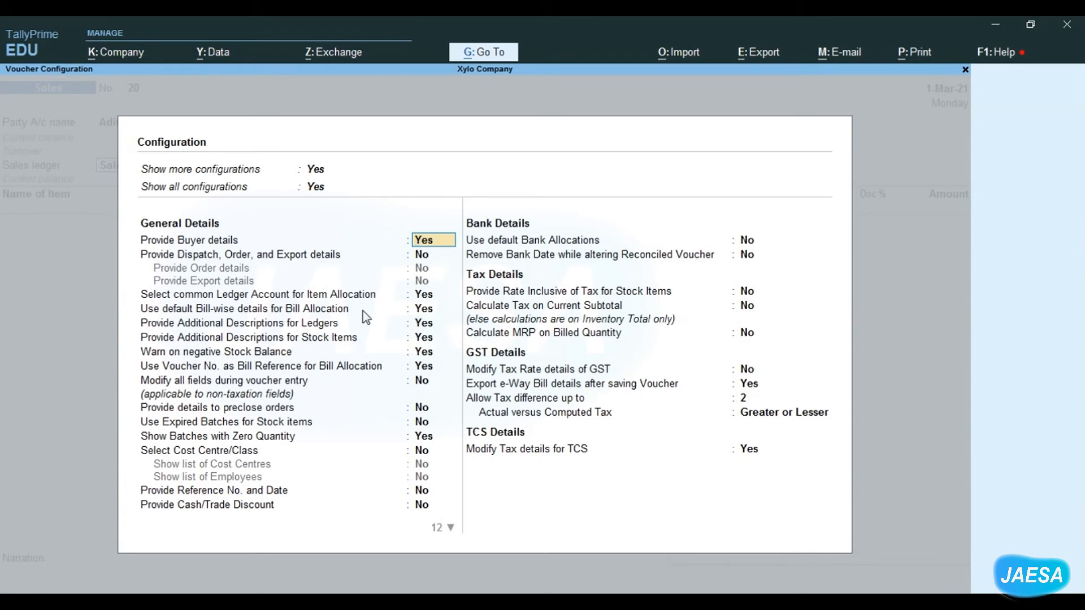
type("n")
key("Return")
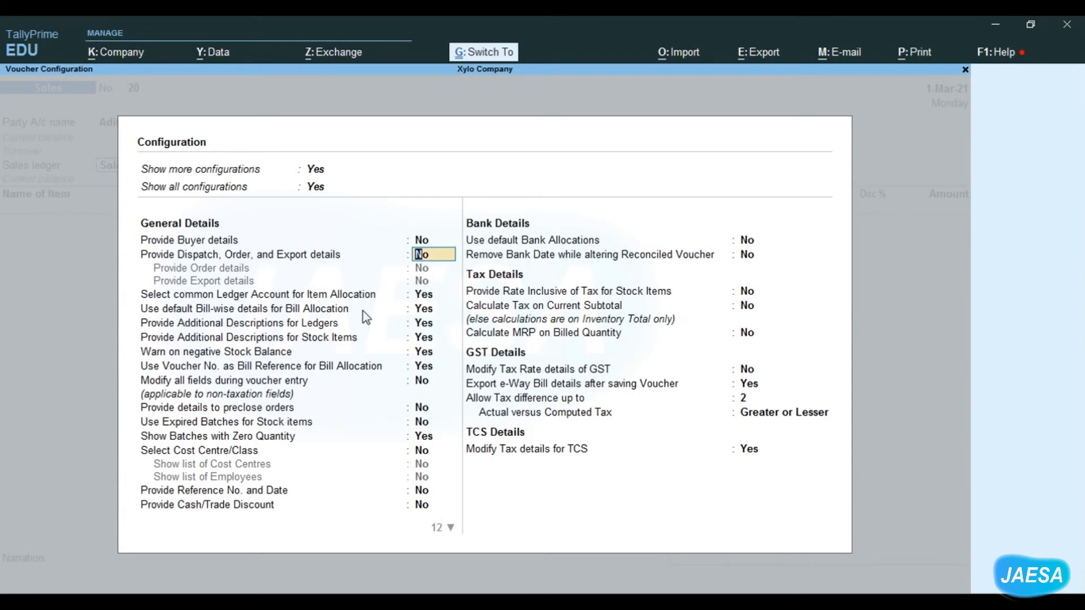
key("ctrl+a")
Reselect the same party without its details and keep the Sales ledger
key("BackSpace")
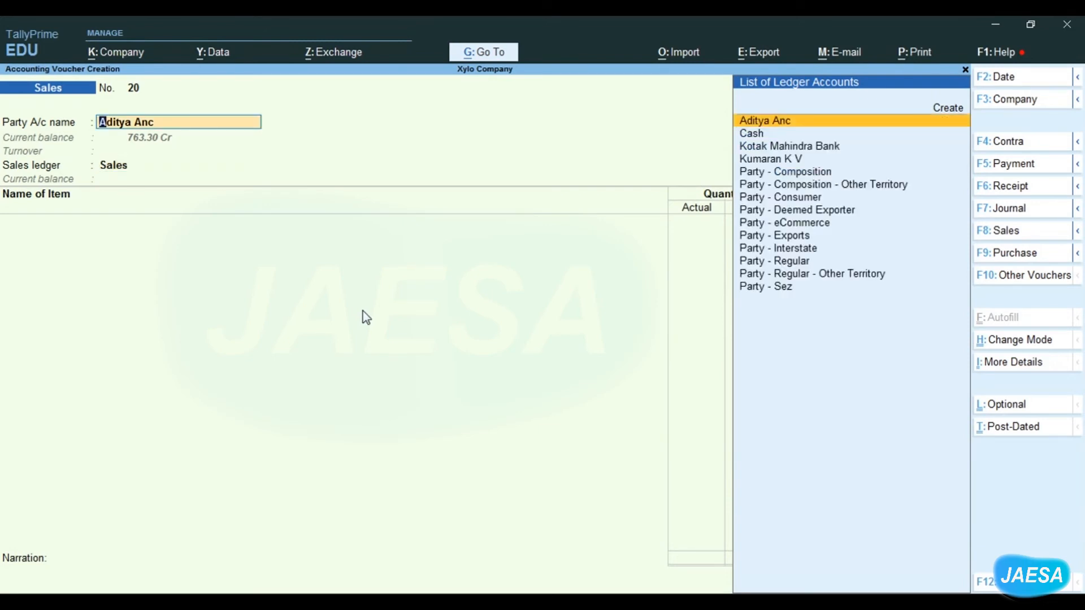
key("Return")
key("Return")
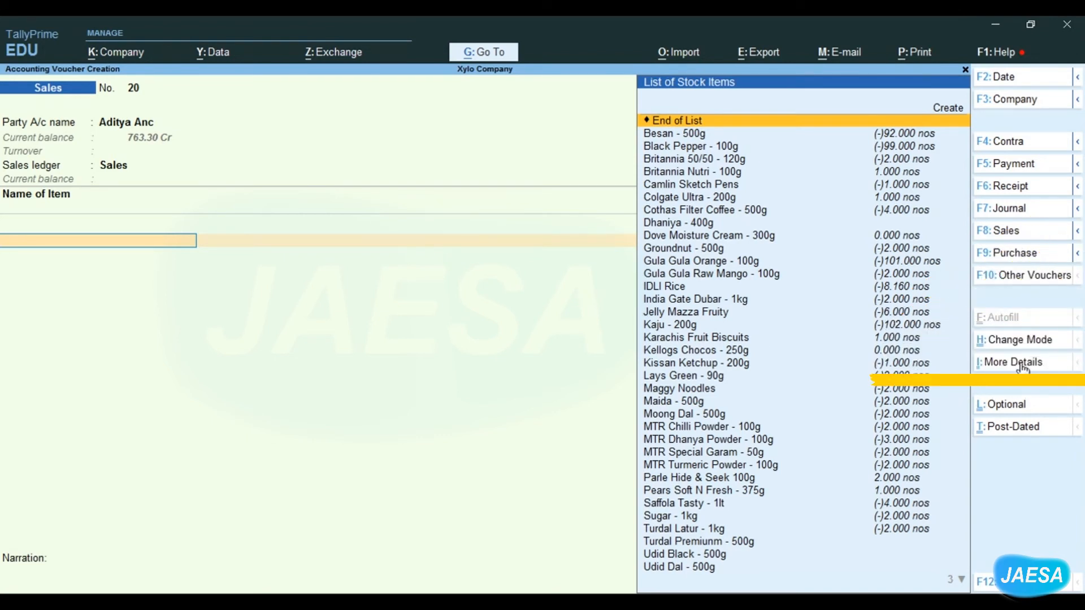
From the party name, expand the voucher's full list of More Details, view Dispatch Details and quit it without entries
key("BackSpace")
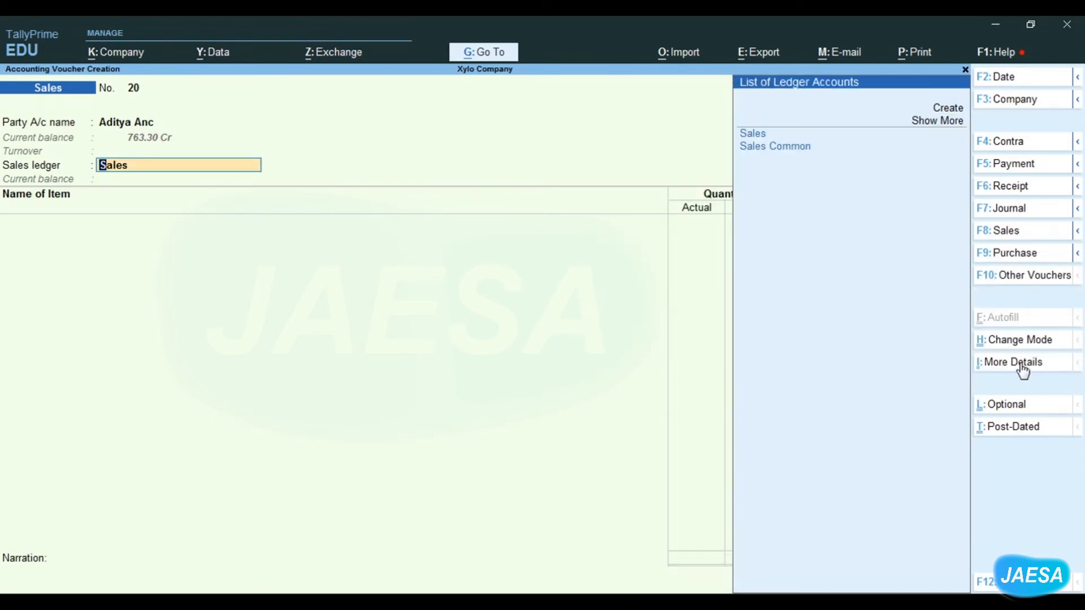
key("BackSpace")
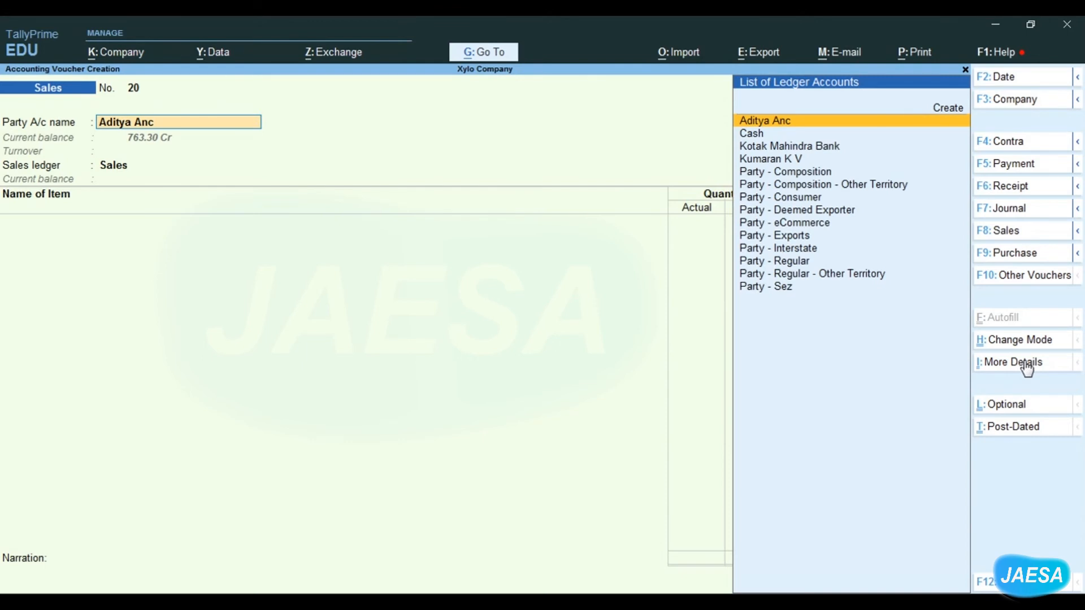
left_click(1026, 364)
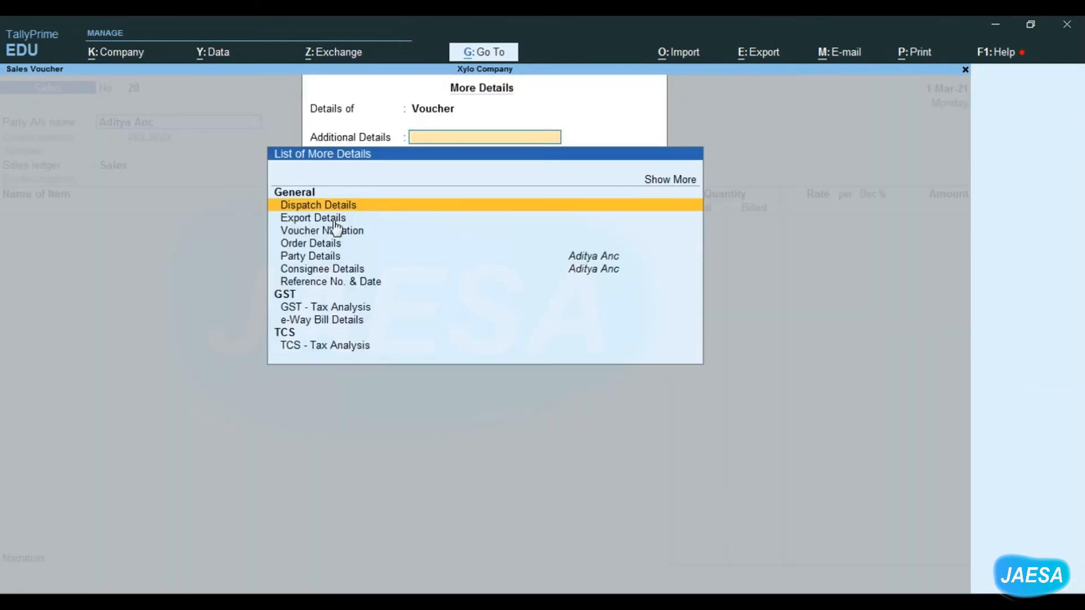
left_click(667, 182)
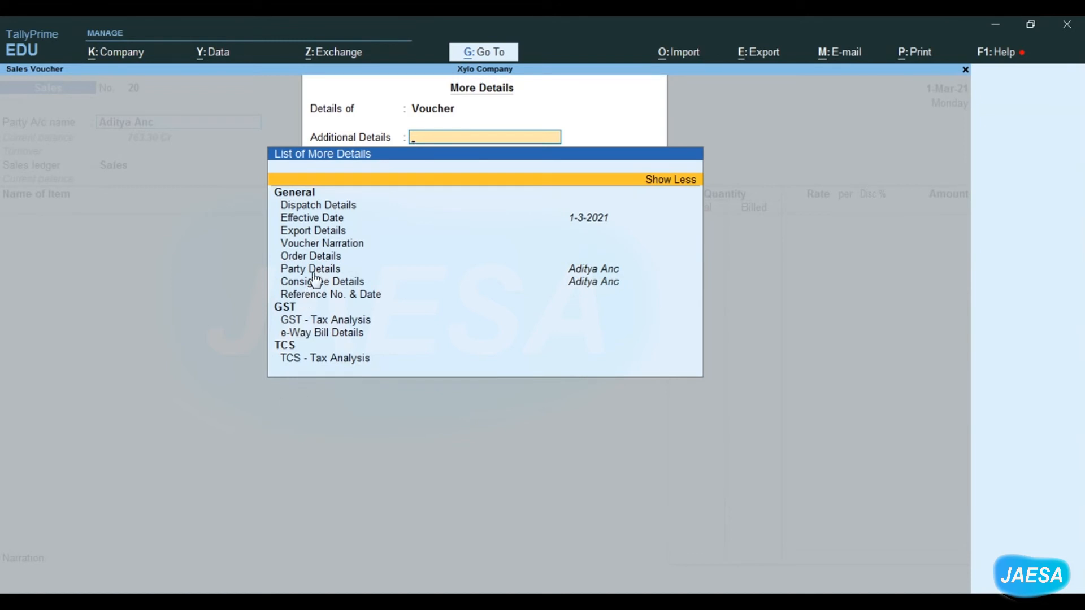
left_click(333, 210)
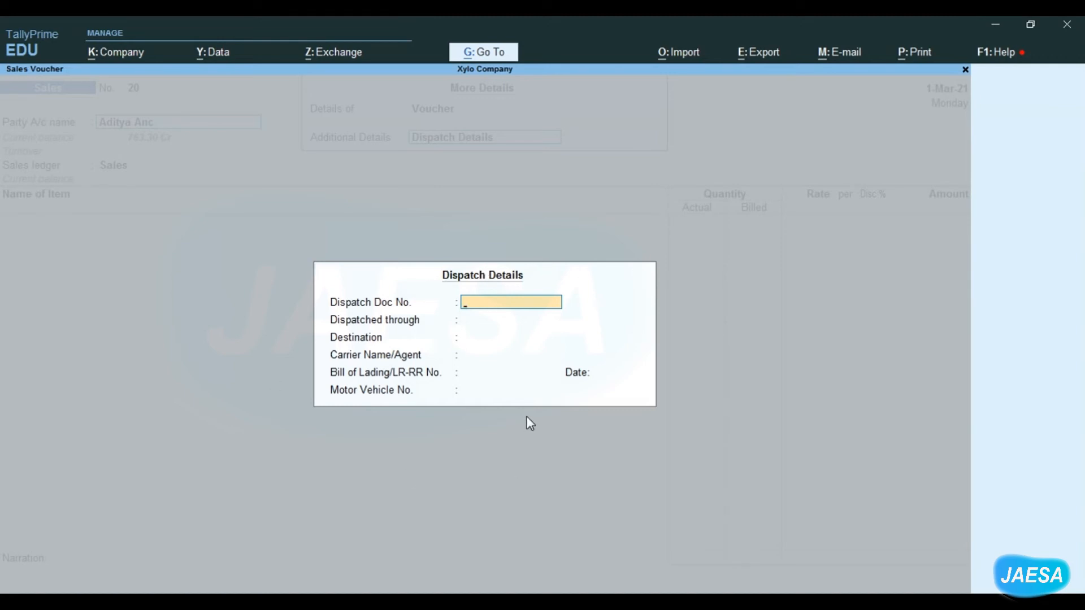
key("Escape")
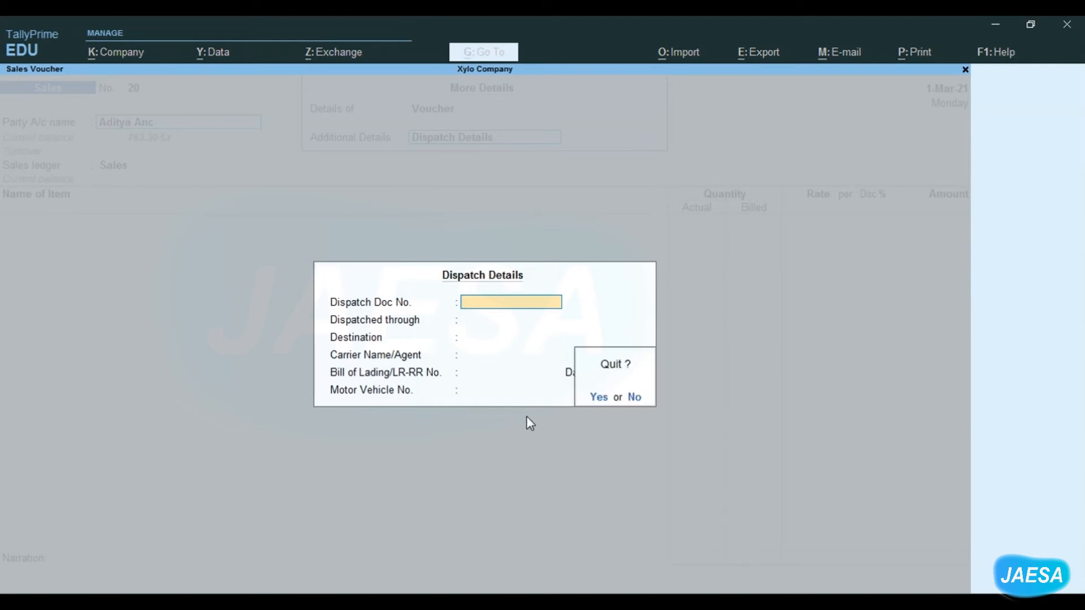
key("y")
View the voucher's Order Details and accept them with payment terms, references and delivery terms left blank
key("Down")
key("Down")
key("Down")
key("Down")
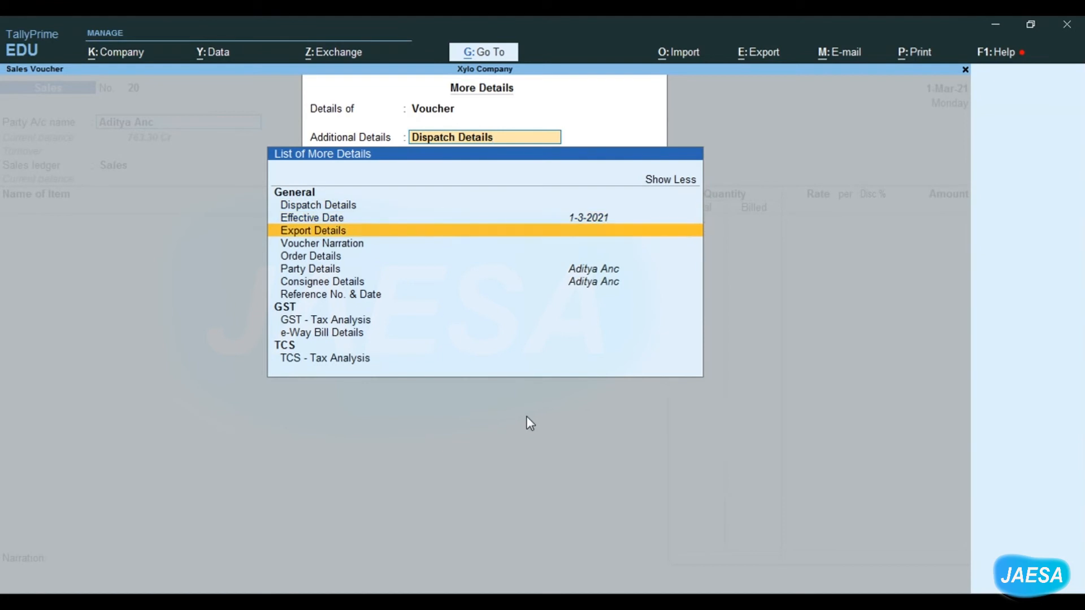
key("Return")
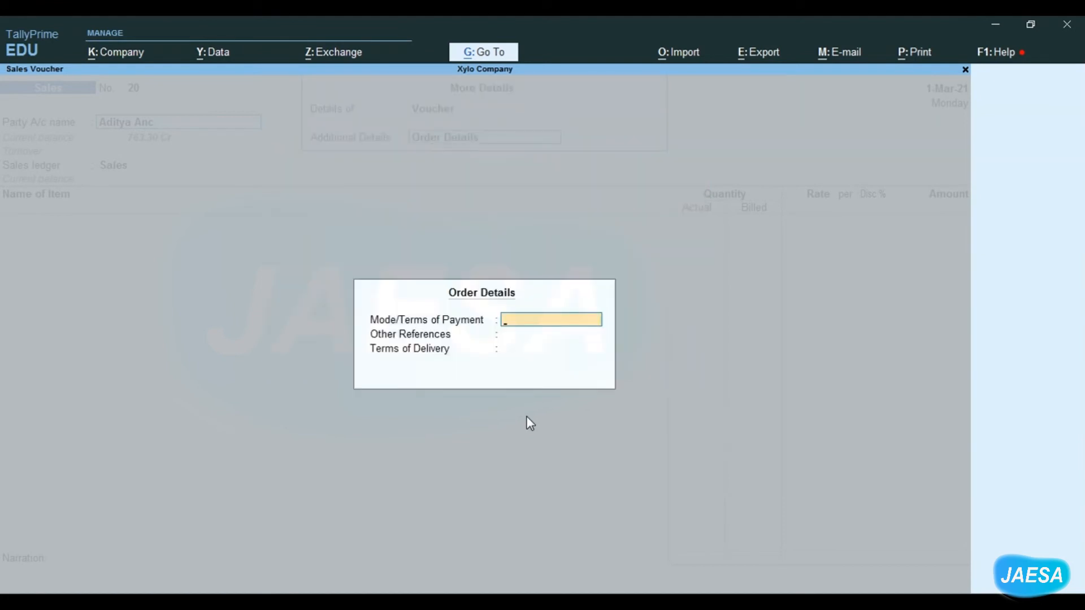
key("ctrl+a")
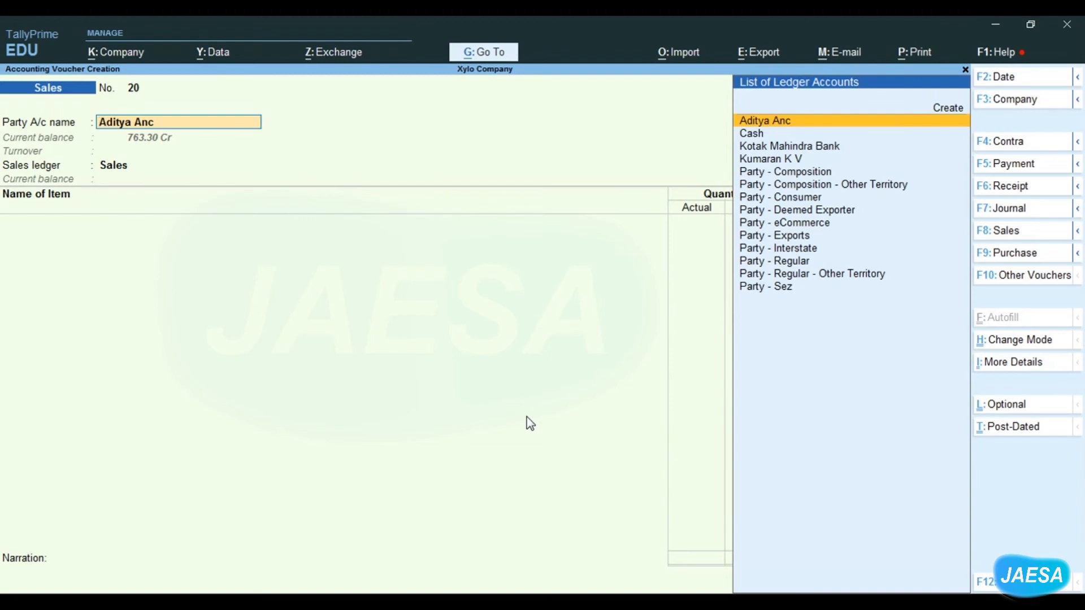
Choose Besan - 500g as the voucher's item without a description, and browse the additional details available for it
key("Return")
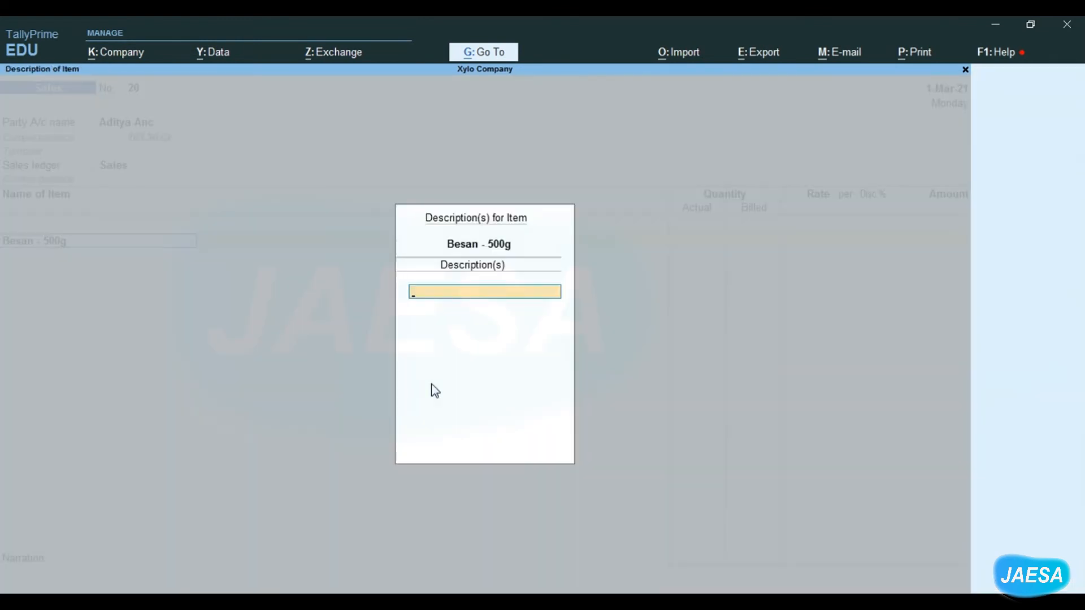
key("Escape")
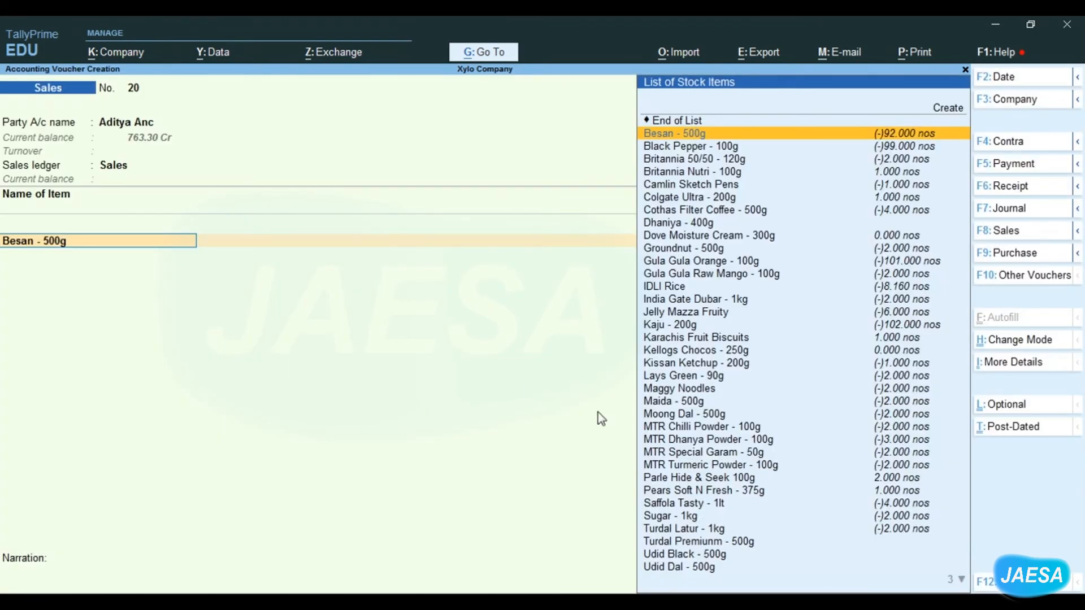
left_click(998, 368)
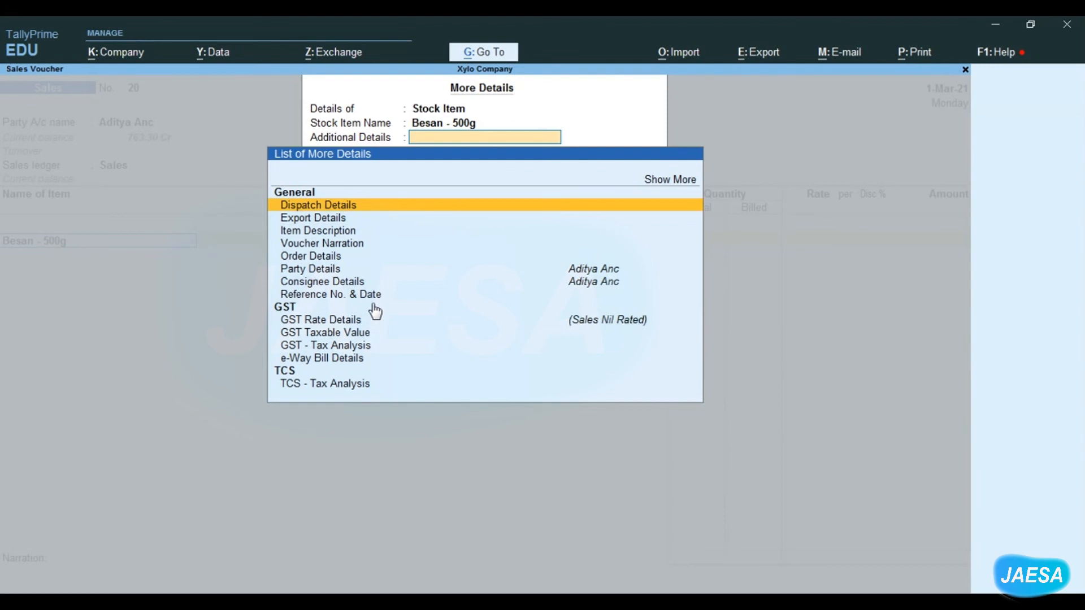
key("Down")
key("Down")
key("Down")
key("Down")
key("Down")
key("Down")
key("Down")
key("Down")
key("Down")
key("Down")
key("Down")
key("Down")
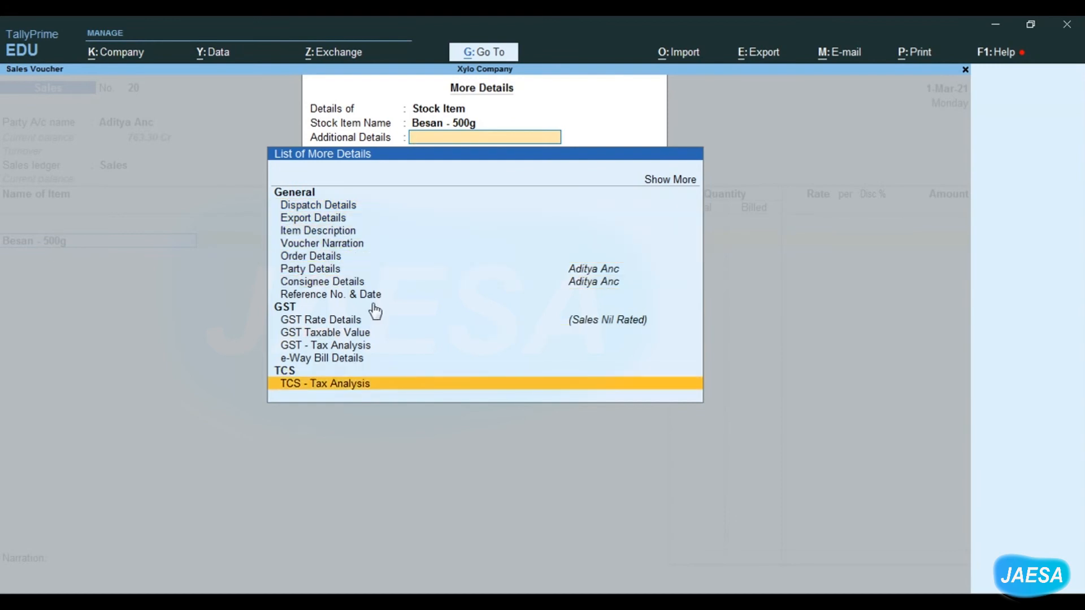
View the GST Rate Details for the Besan - 500g item and quit them without changes
left_click(343, 321)
left_click(342, 321)
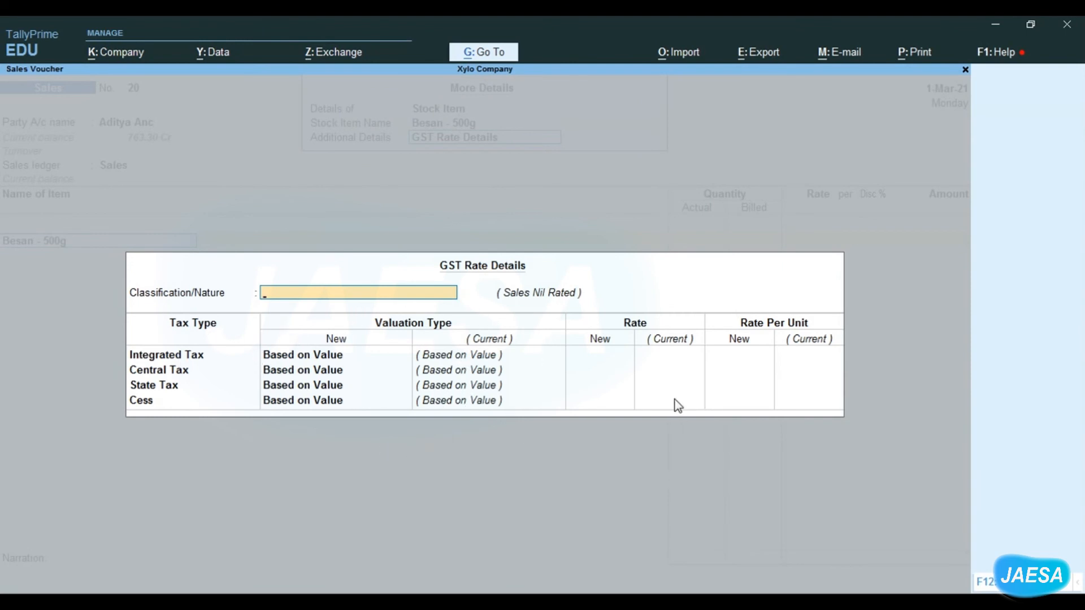
key("Escape")
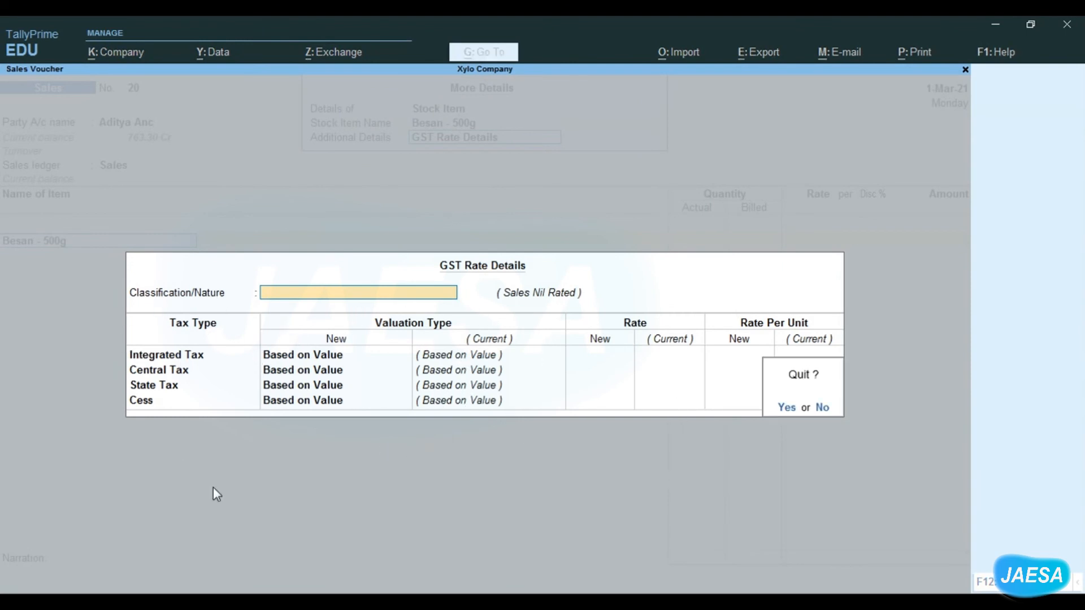
key("Return")
key("Escape")
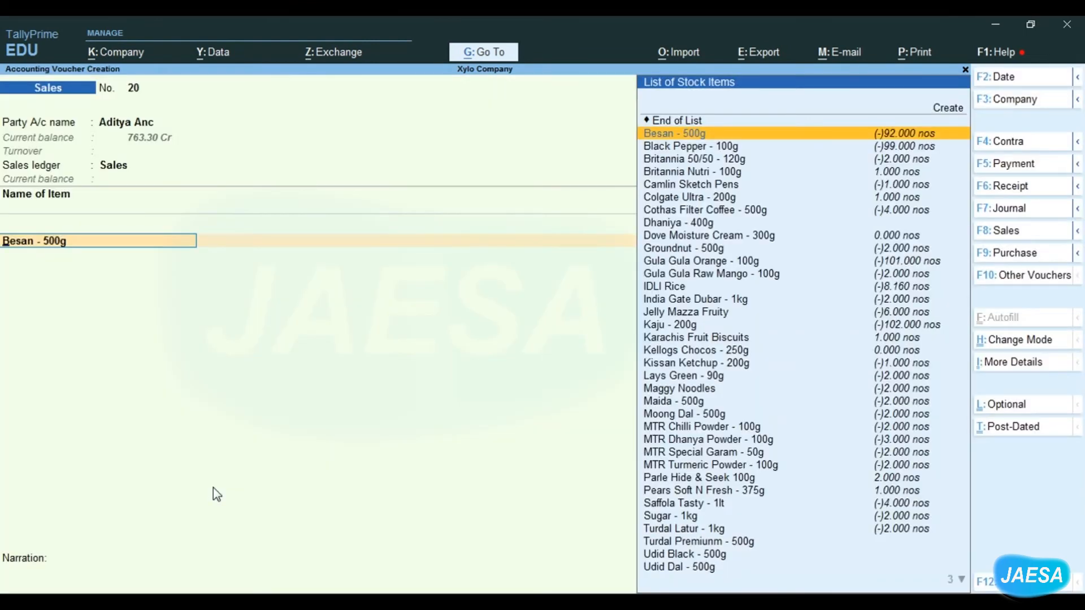
Allocate 1 nos of Besan - 500g at the rate of 35.50, with tracking and order numbers set to Not Applicable
key("Return")
key("Return")
key("Return")
key("Return")
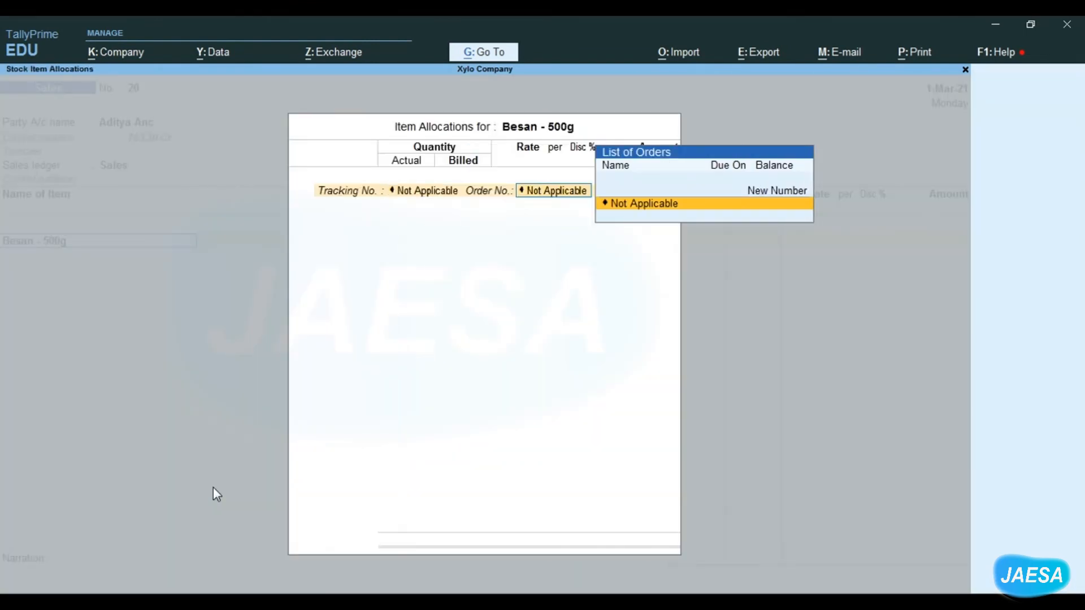
type("1")
key("Return")
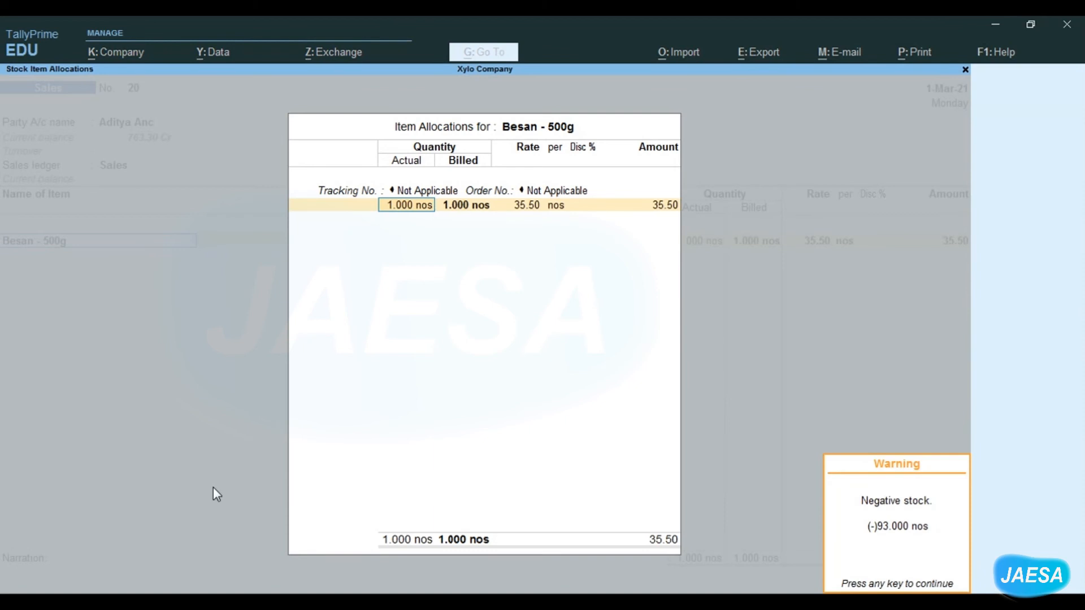
key("Return")
key("Return")
key("Return")
key("Return")
key("Return")
key("Return")
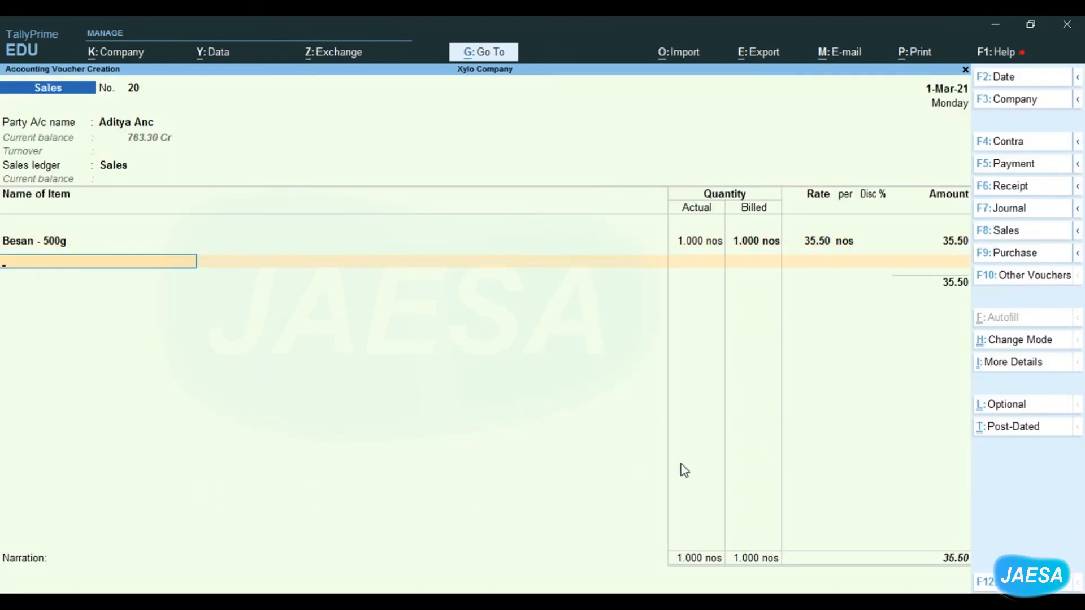
Browse the More Details available for the entered Besan - 500g item, and quit the sales voucher without saving it
left_click(1011, 364)
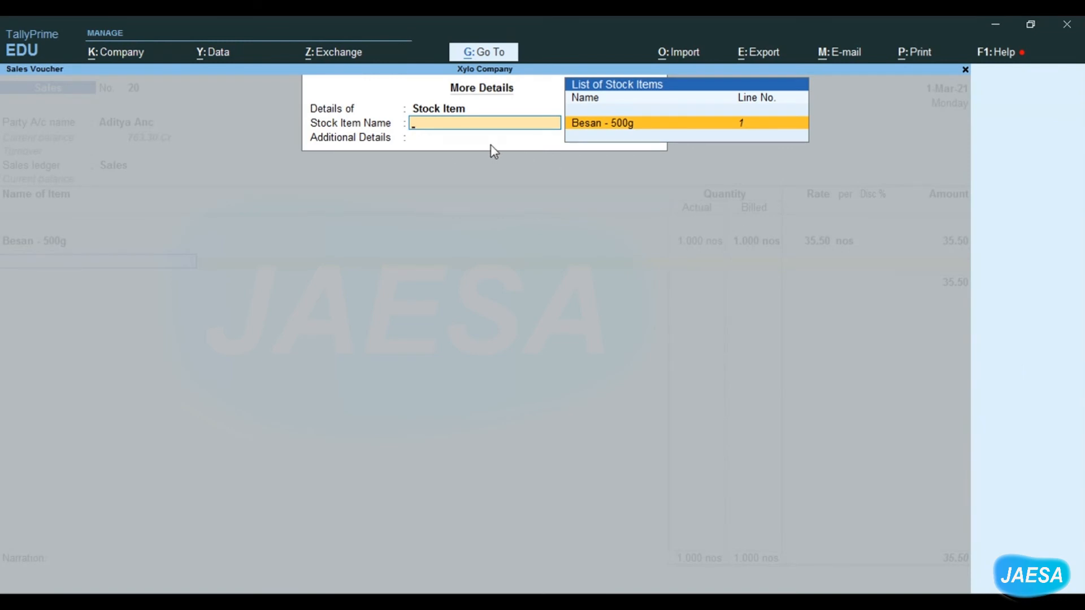
key("Return")
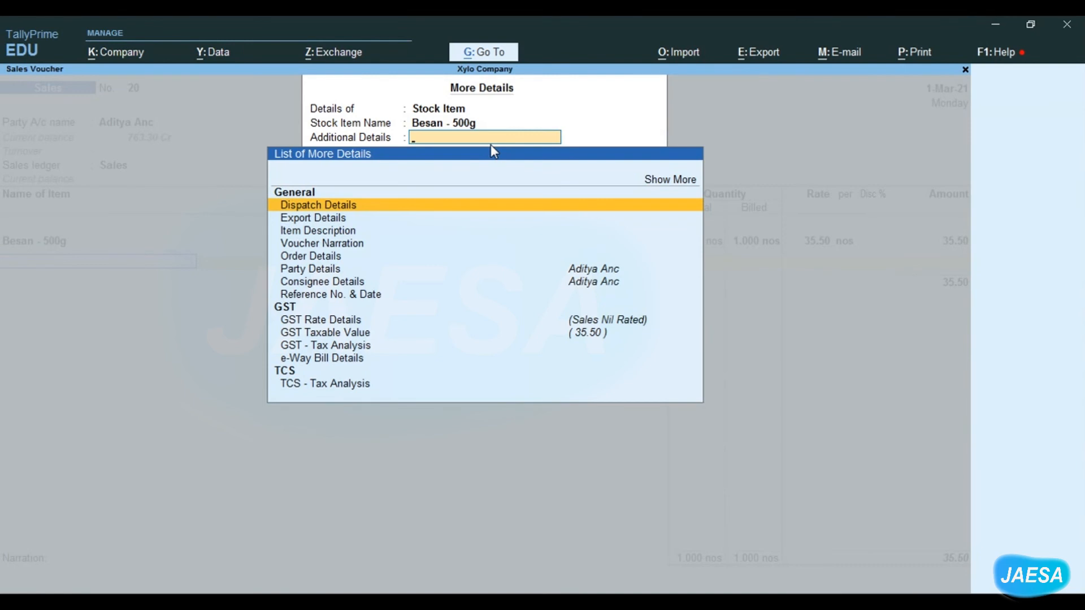
key("Down")
key("Down")
key("Down")
key("Down")
key("Down")
key("Down")
key("Down")
key("Down")
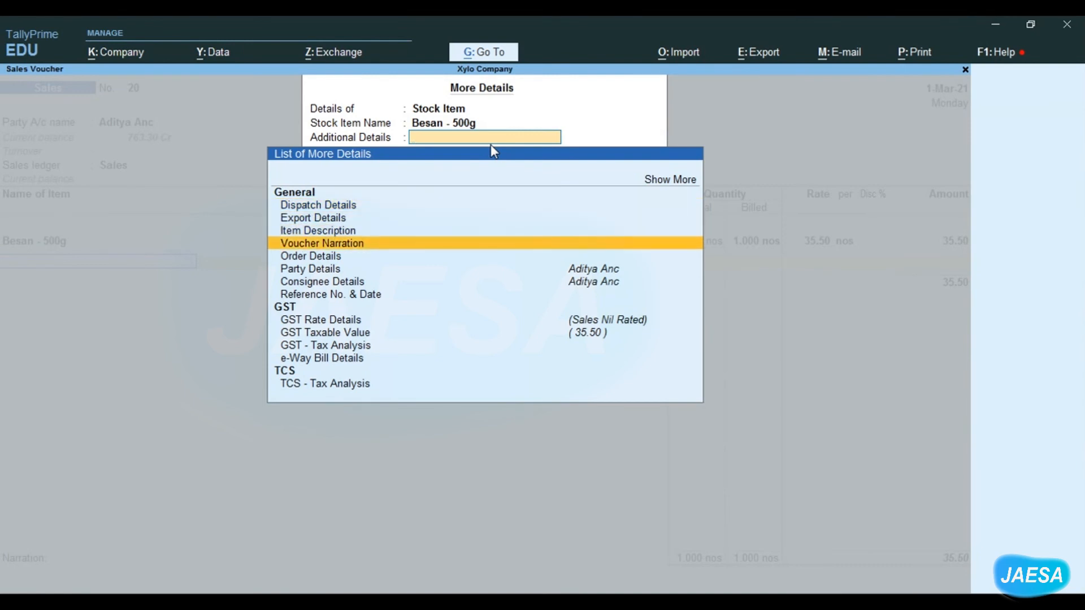
key("Down")
key("Down")
key("Down")
key("Down")
key("Down")
key("Down")
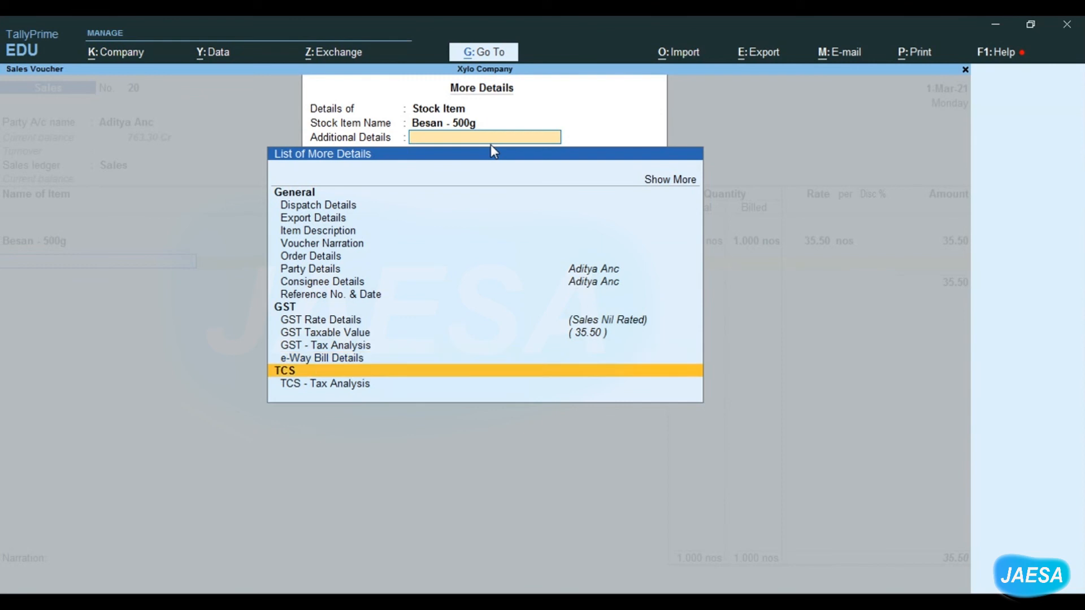
key("Escape")
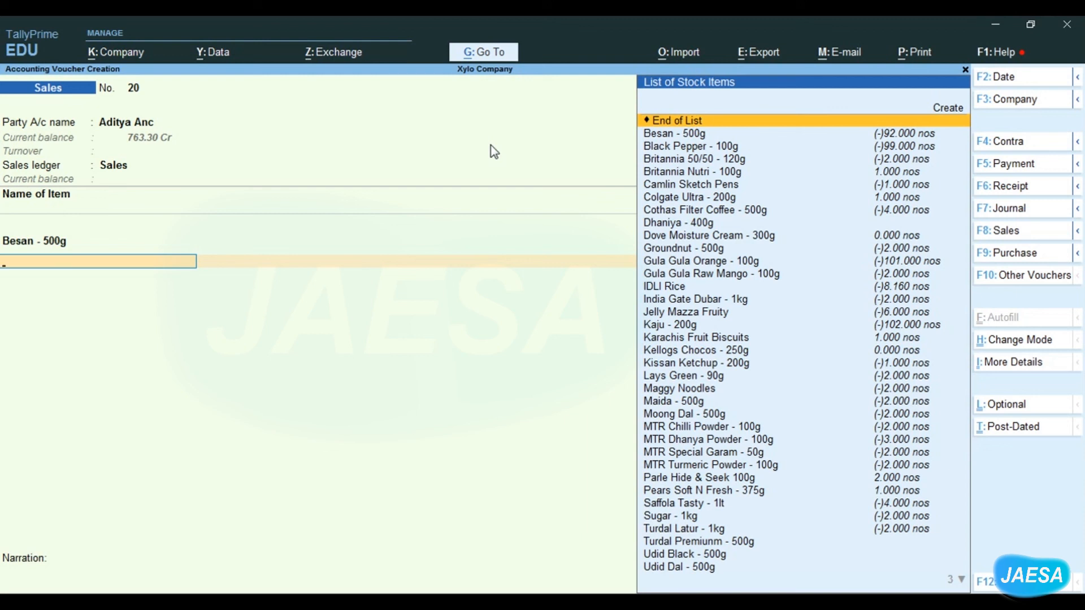
key("Escape")
key("Escape")
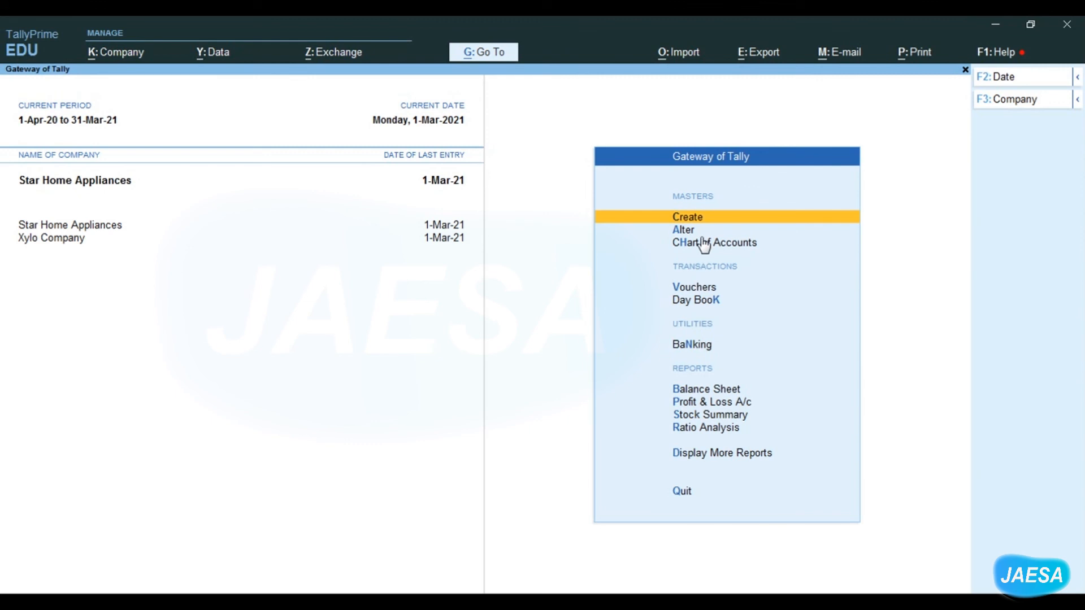
Start a new ledger in Star Home Appliances and expand its More Details list to include additional and inactive options
left_click(693, 219)
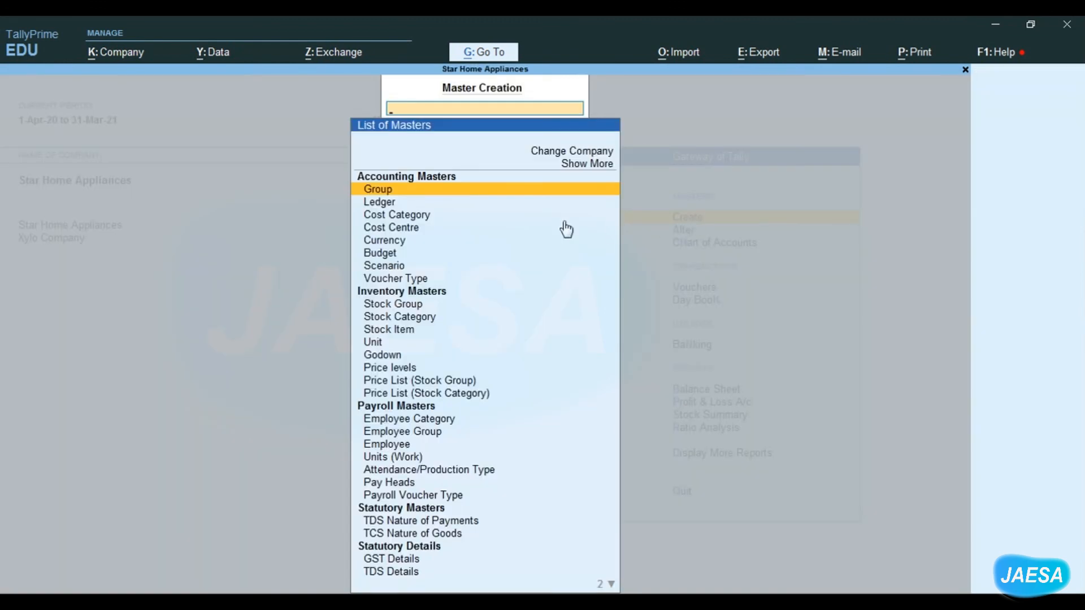
left_click(375, 200)
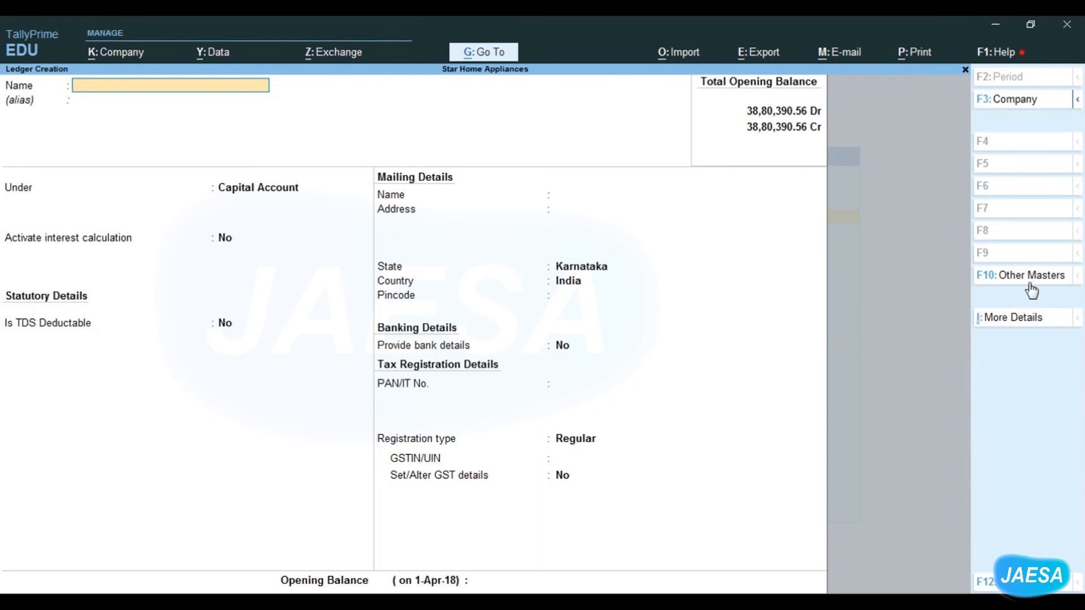
left_click(1022, 321)
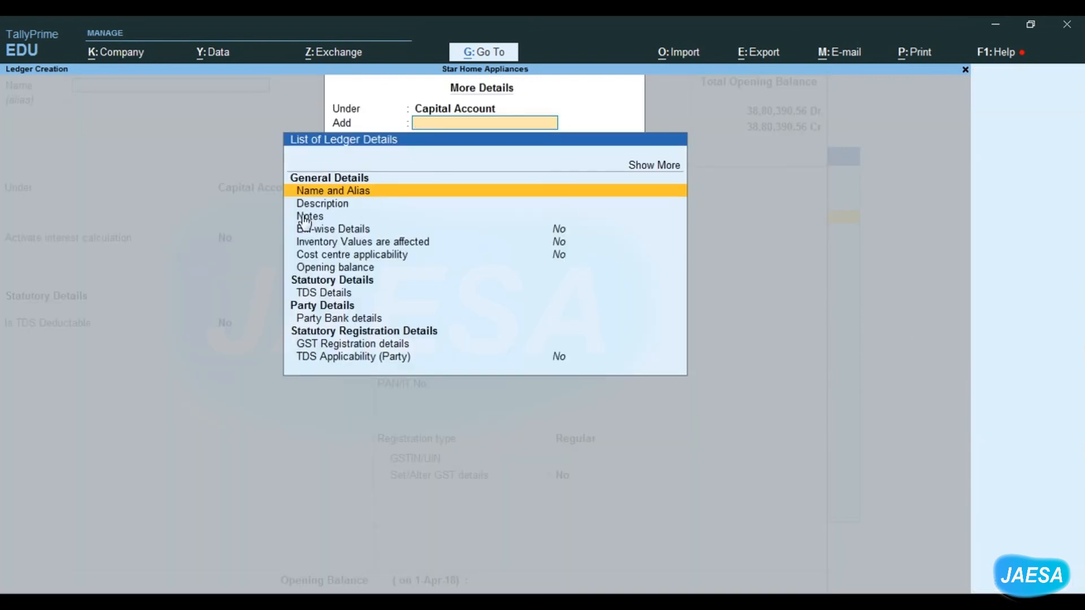
left_click(659, 167)
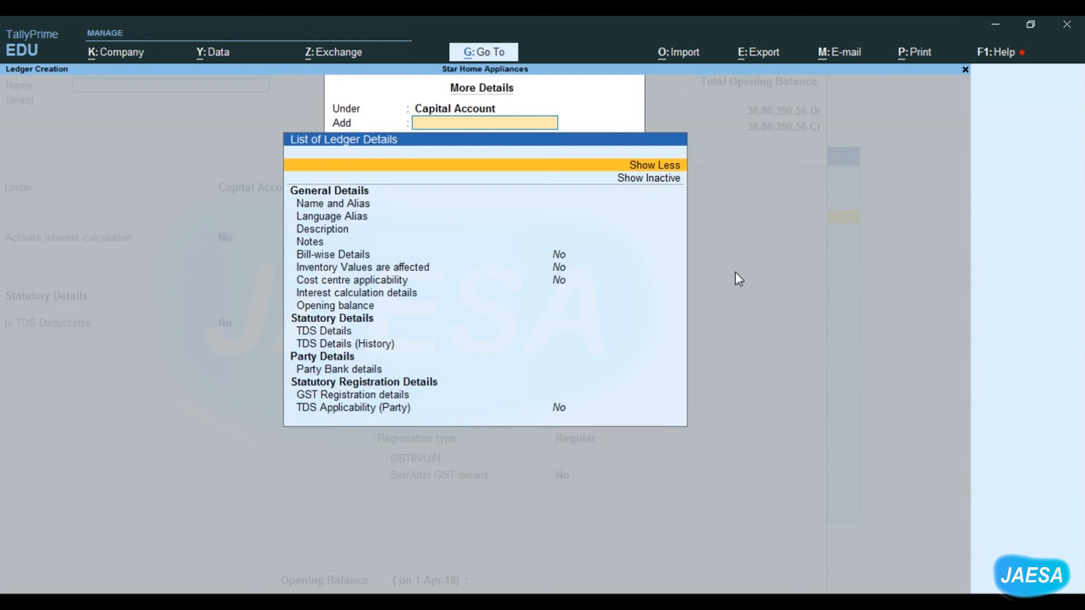
left_click(655, 179)
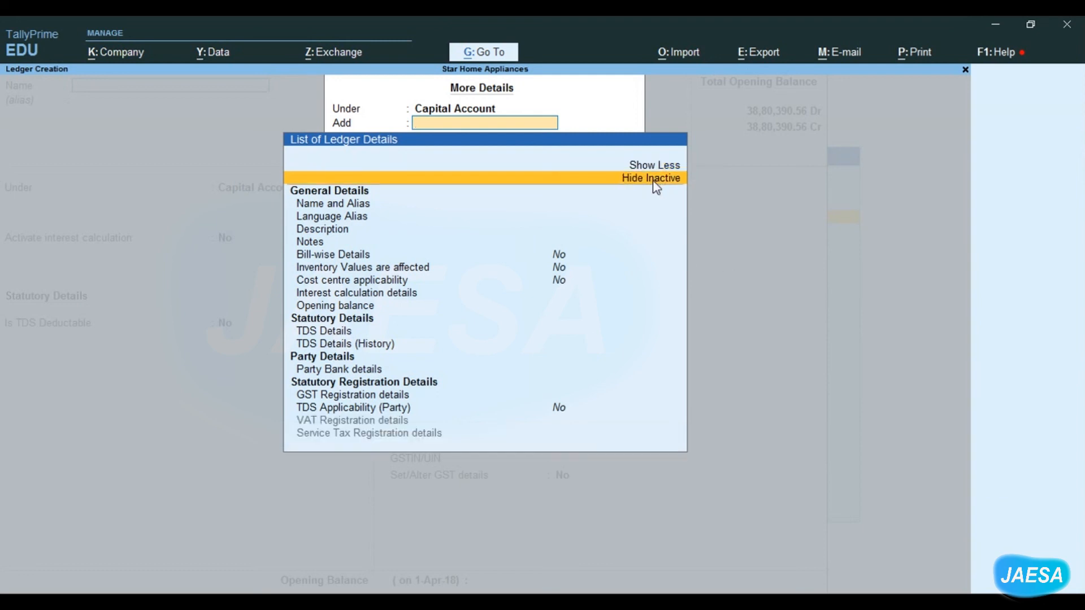
Choose the inactive VAT Registration details, decline enabling the VAT feature, and leave the ledger creation without saving
left_click(364, 422)
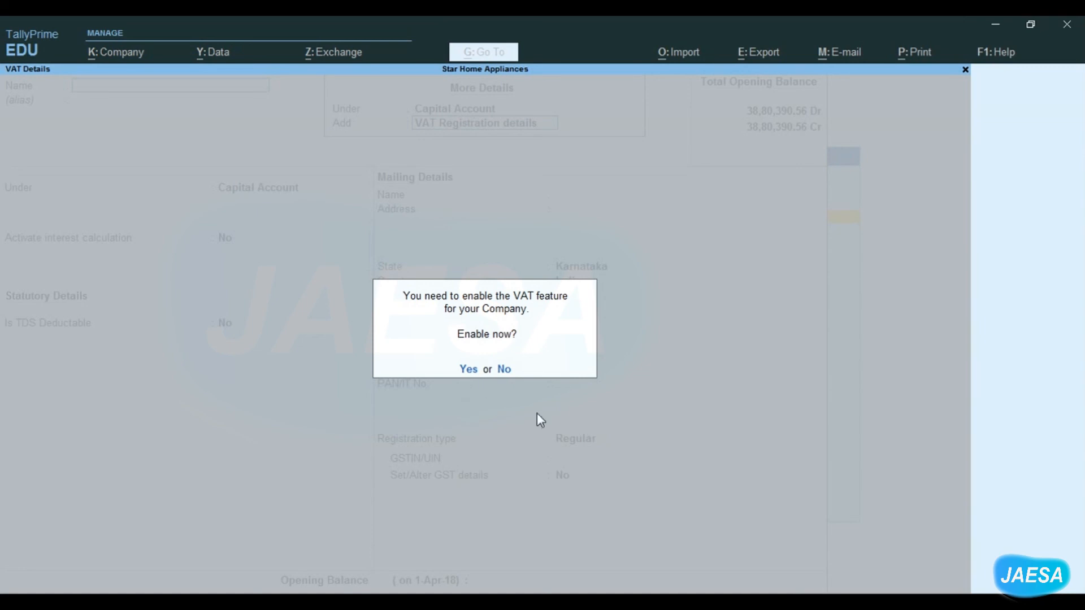
key("n")
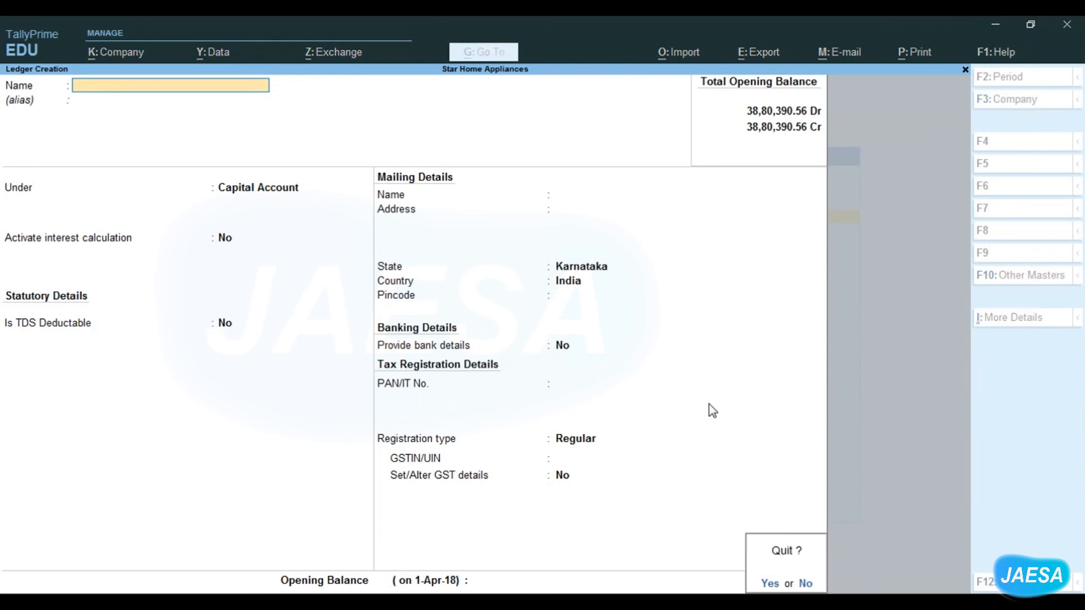
key("Escape")
key("Escape")
key("Escape")
key("n")
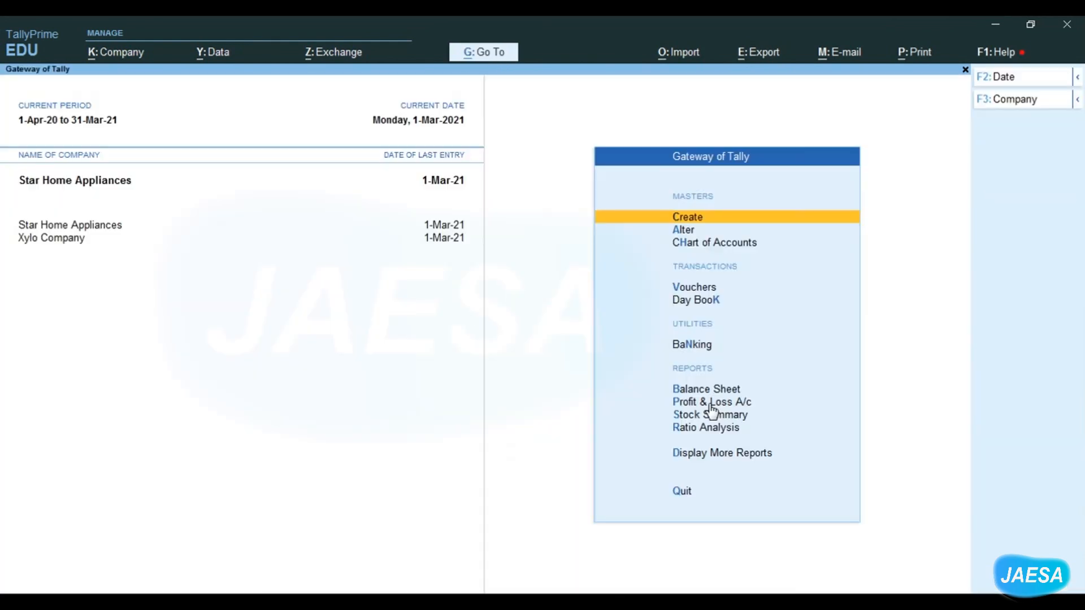